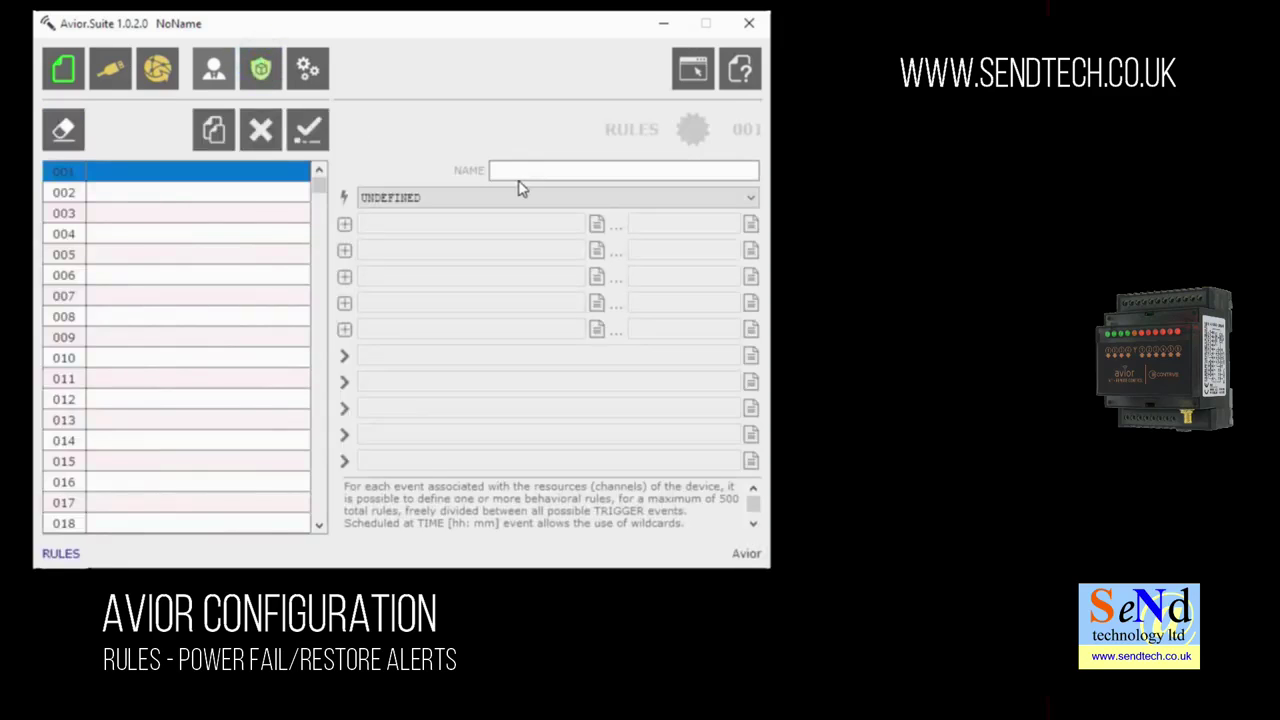
- Name rule 001 'PowerFail' and set Main power supply as its trigger event
left_click(524, 172)
left_click(524, 172)
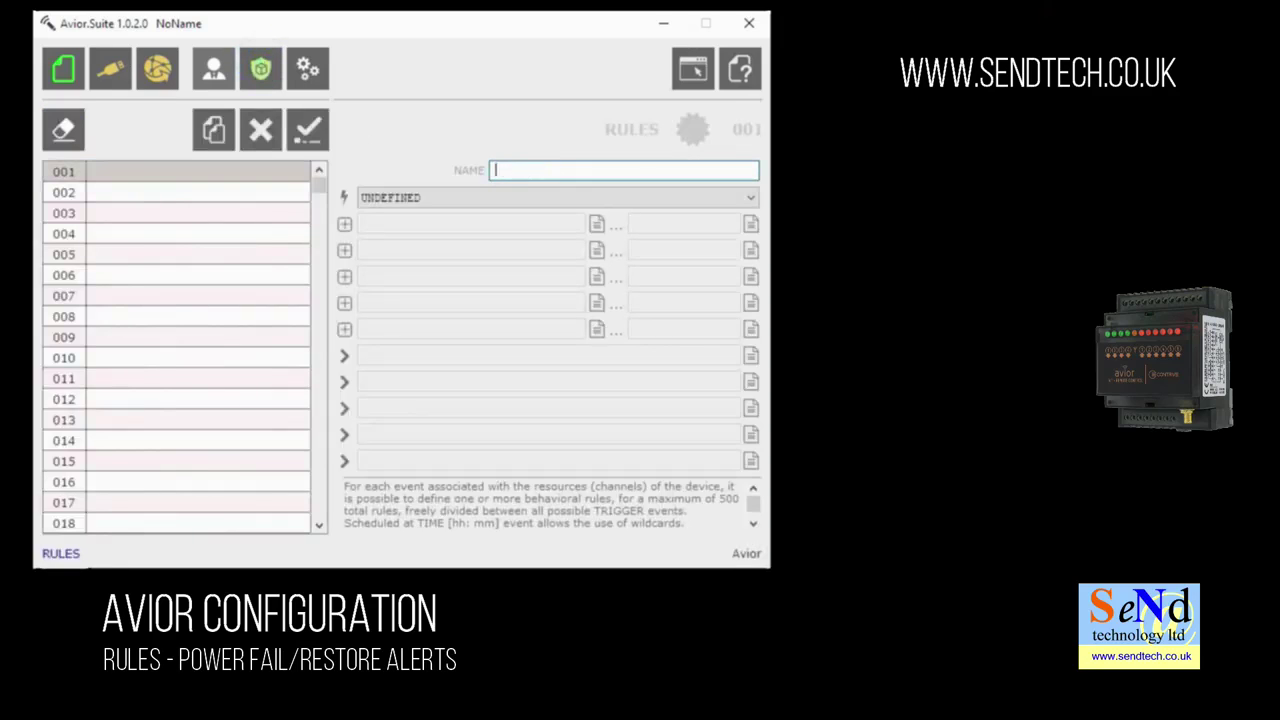
type("PowerFail")
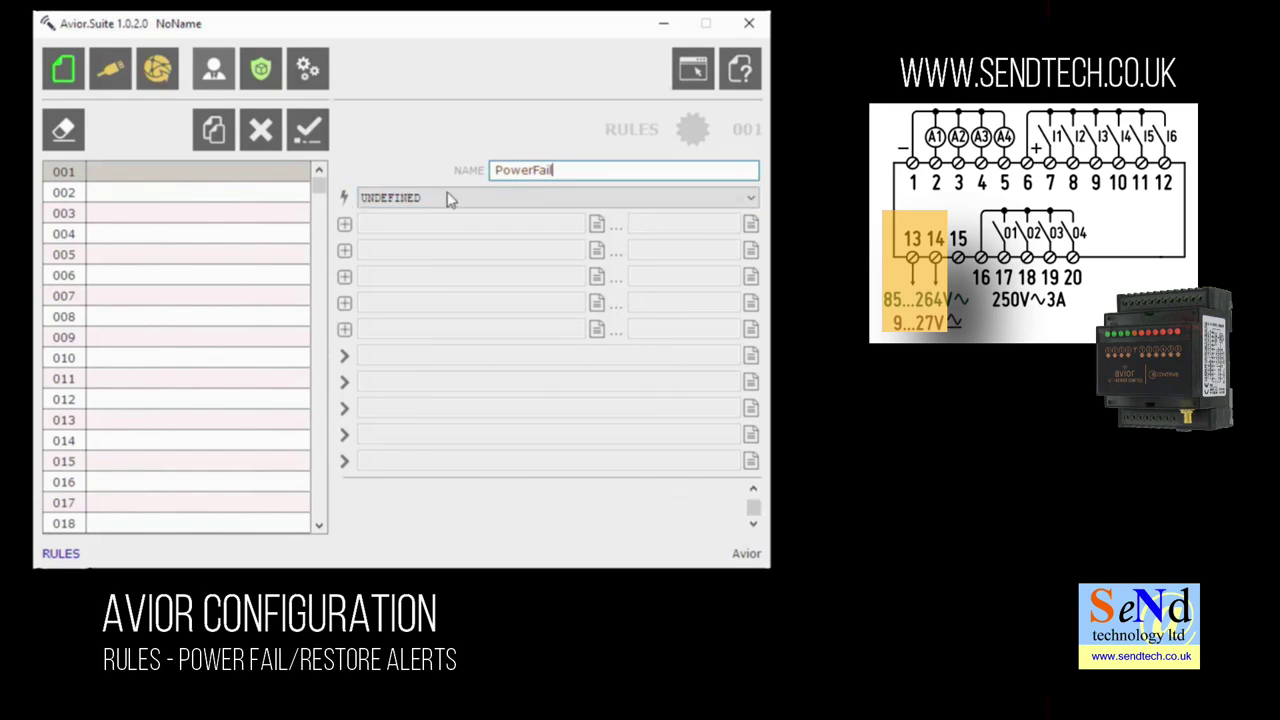
left_click(619, 197)
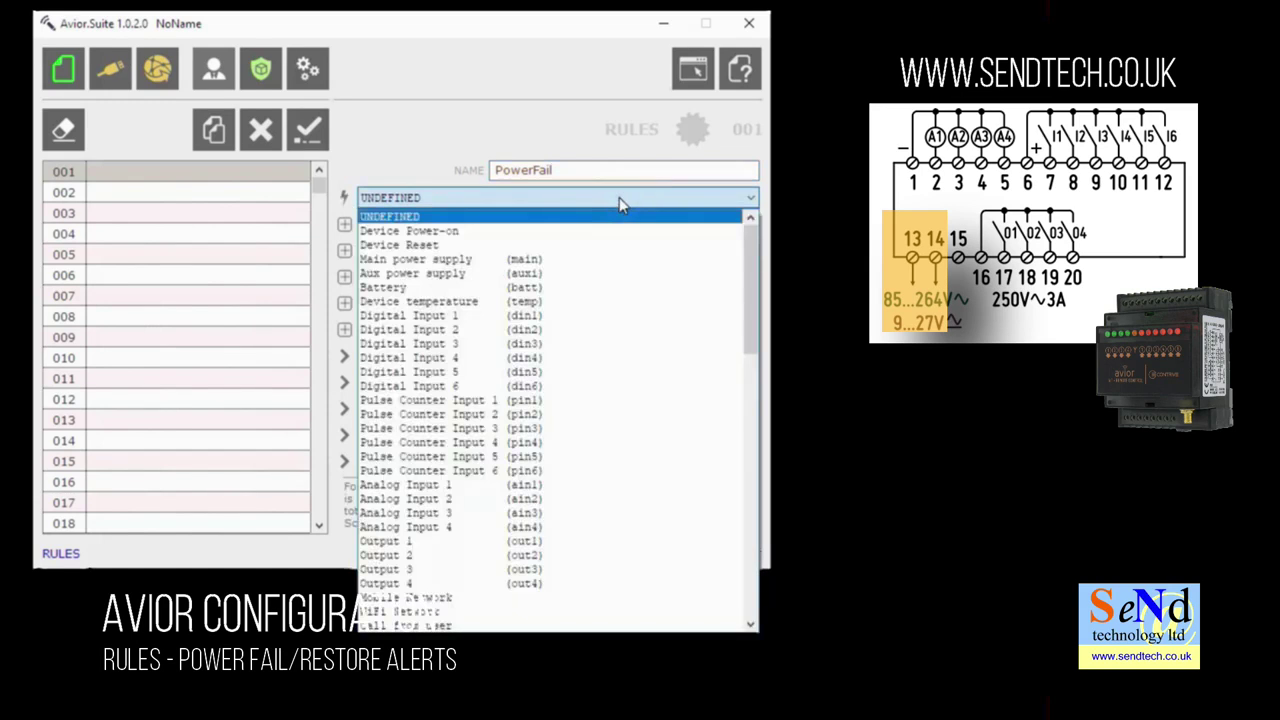
left_click(600, 259)
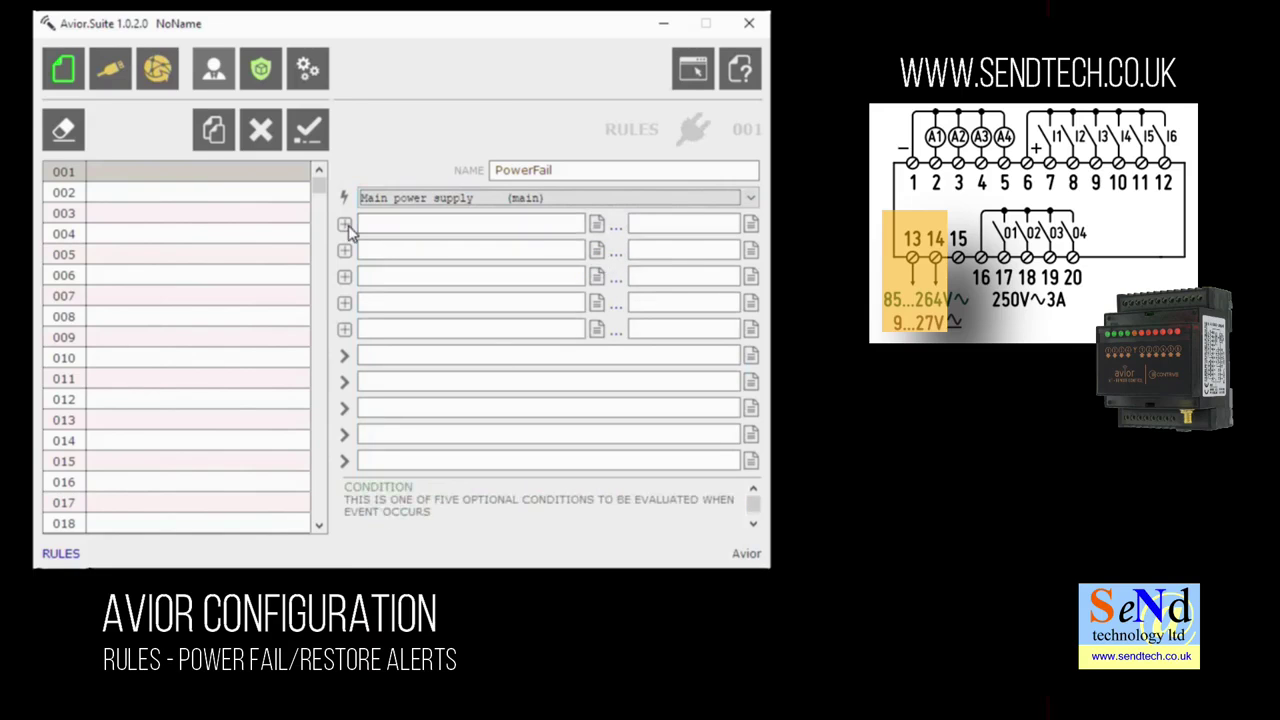
- Add the condition MAIN POWER SUPPLY - Input status = 0 and confirm rule 001
left_click(598, 228)
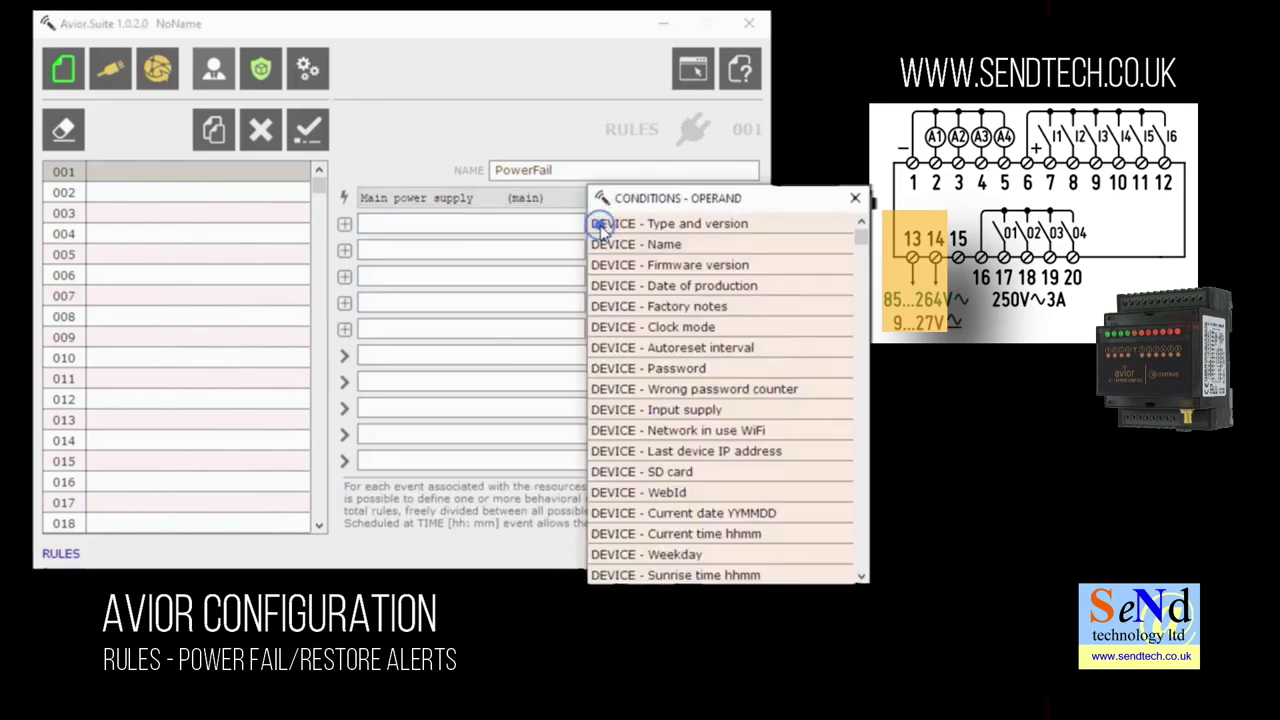
left_click_drag(862, 242, 879, 372)
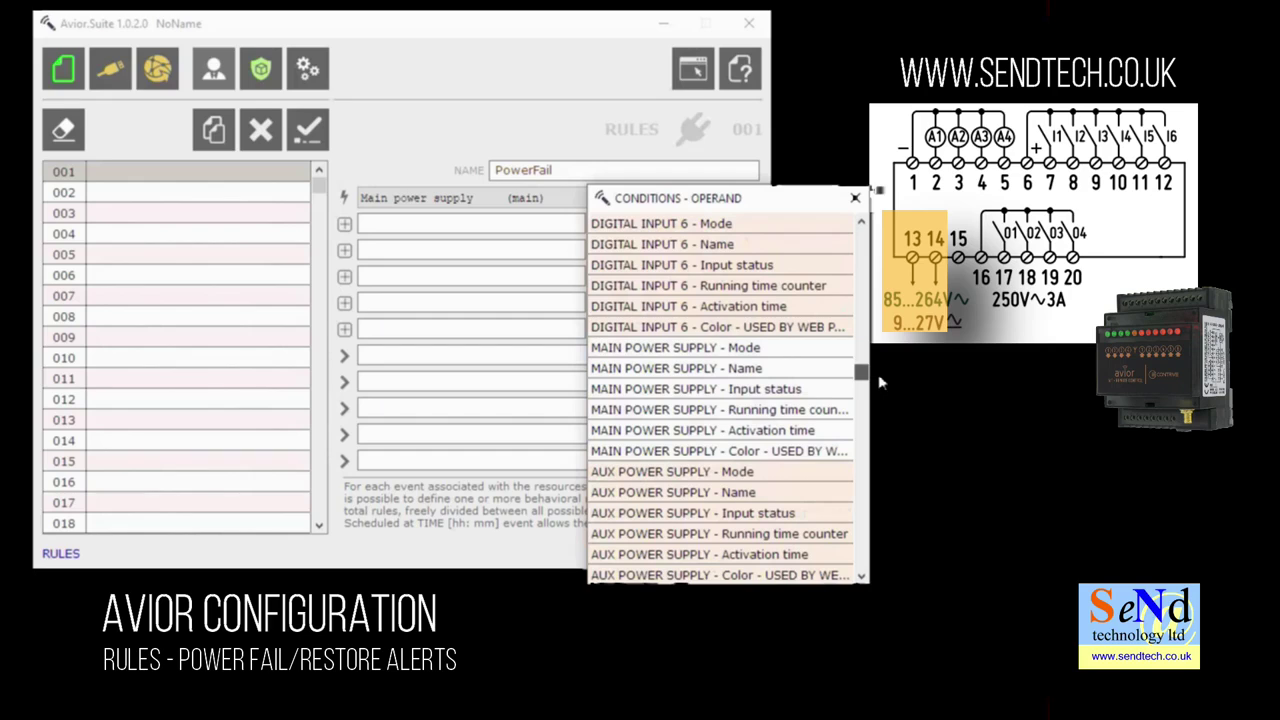
left_click(722, 392)
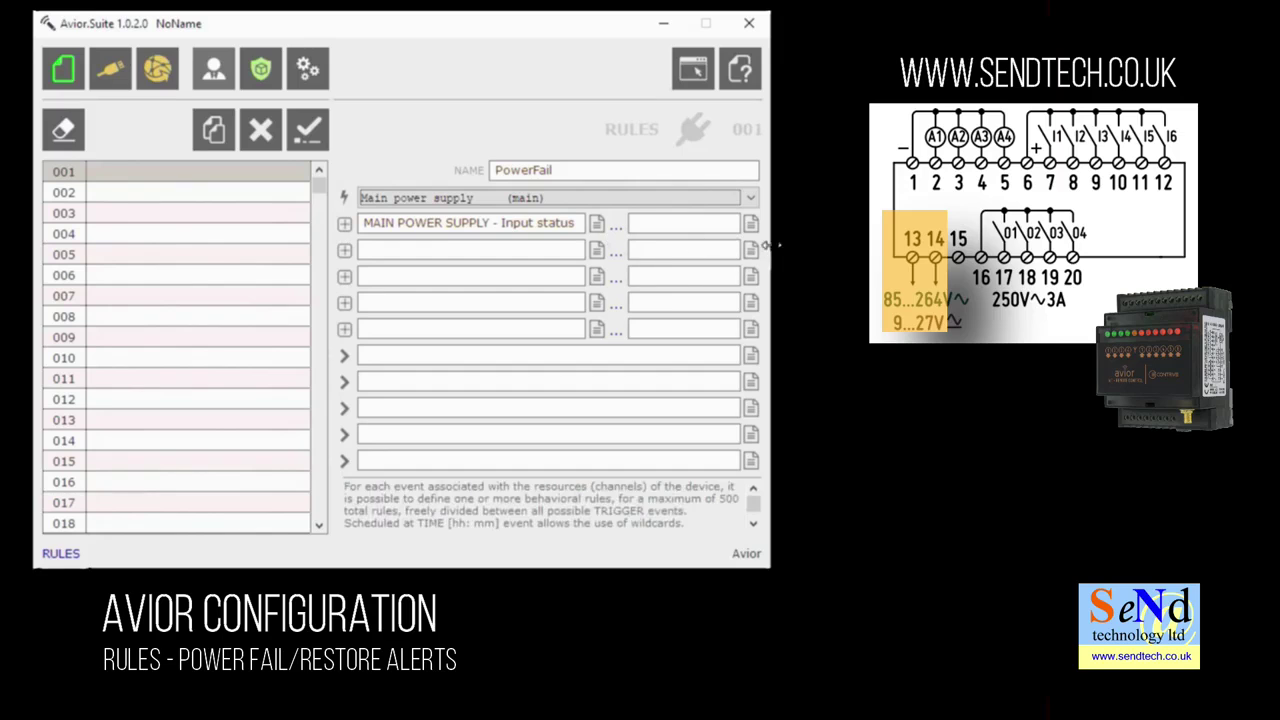
left_click_drag(768, 243, 839, 244)
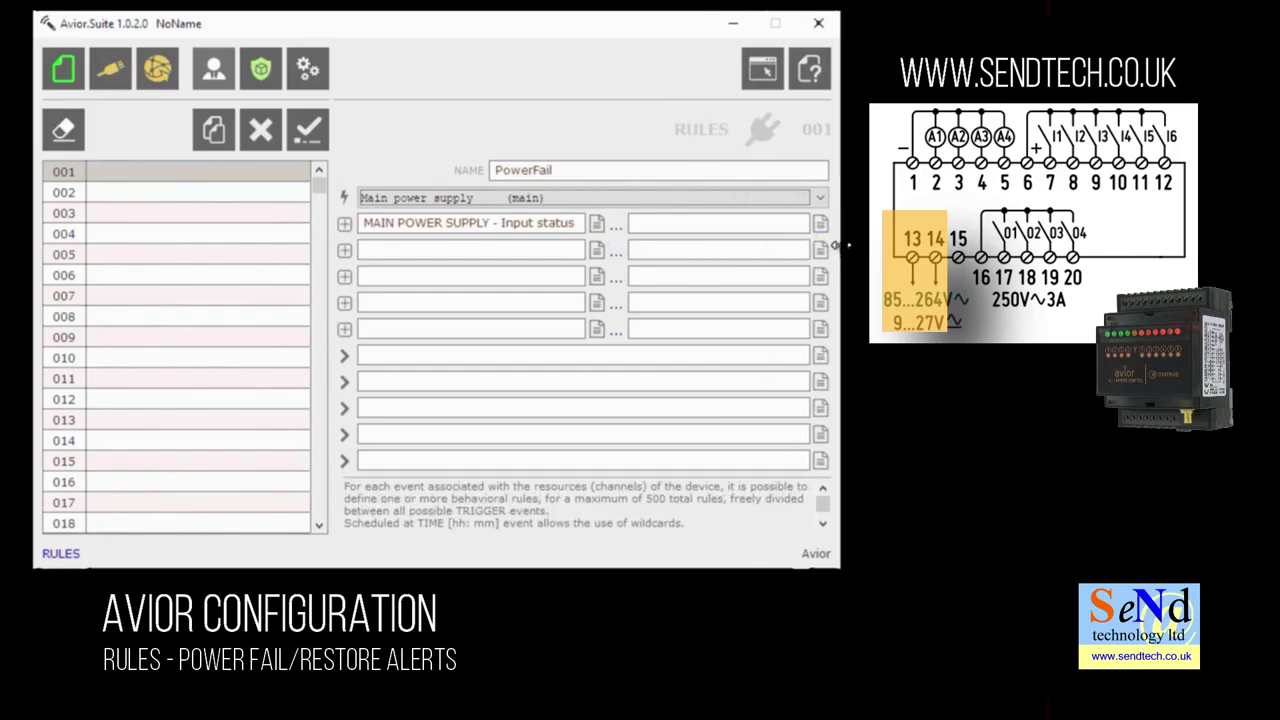
left_click(613, 228)
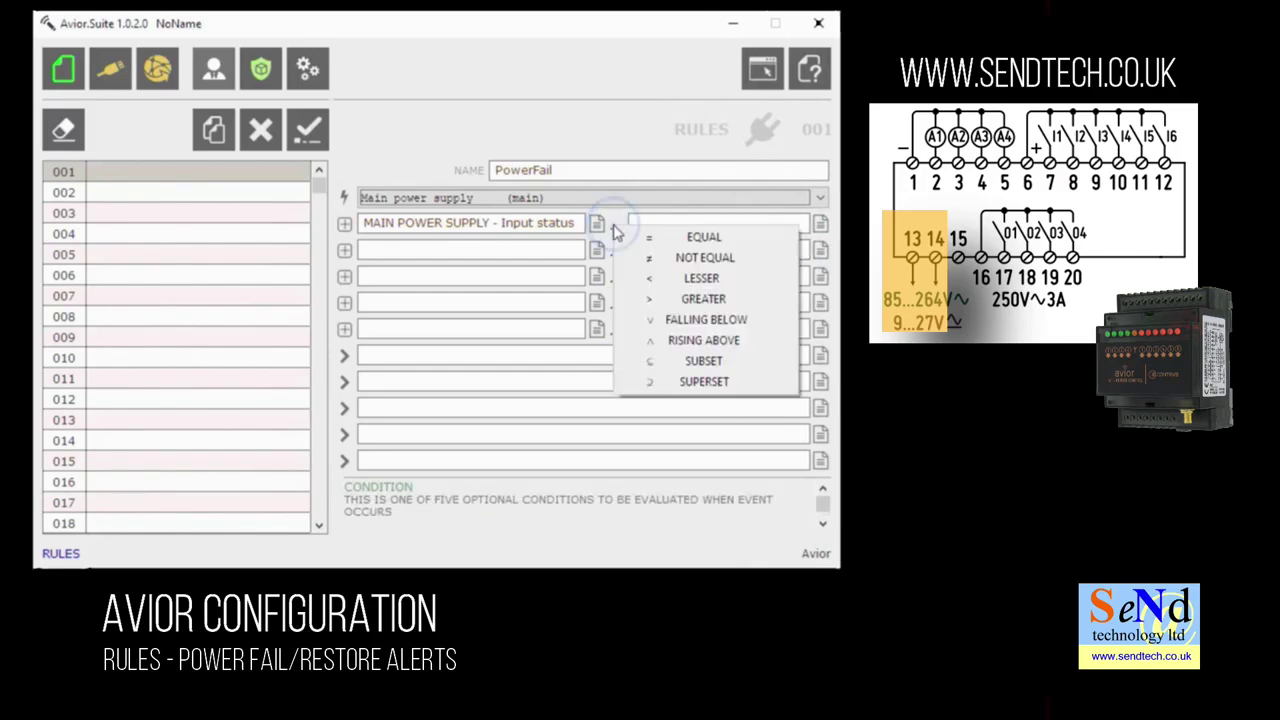
left_click(650, 237)
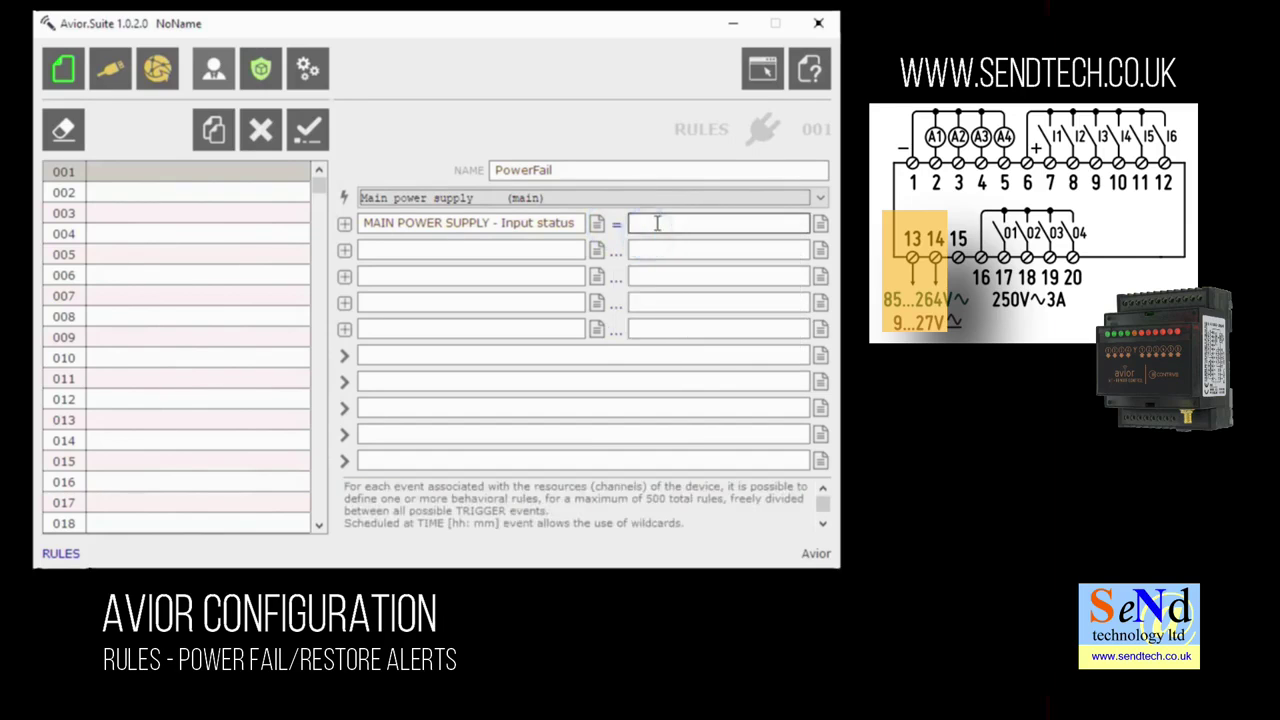
left_click(655, 223)
type("0")
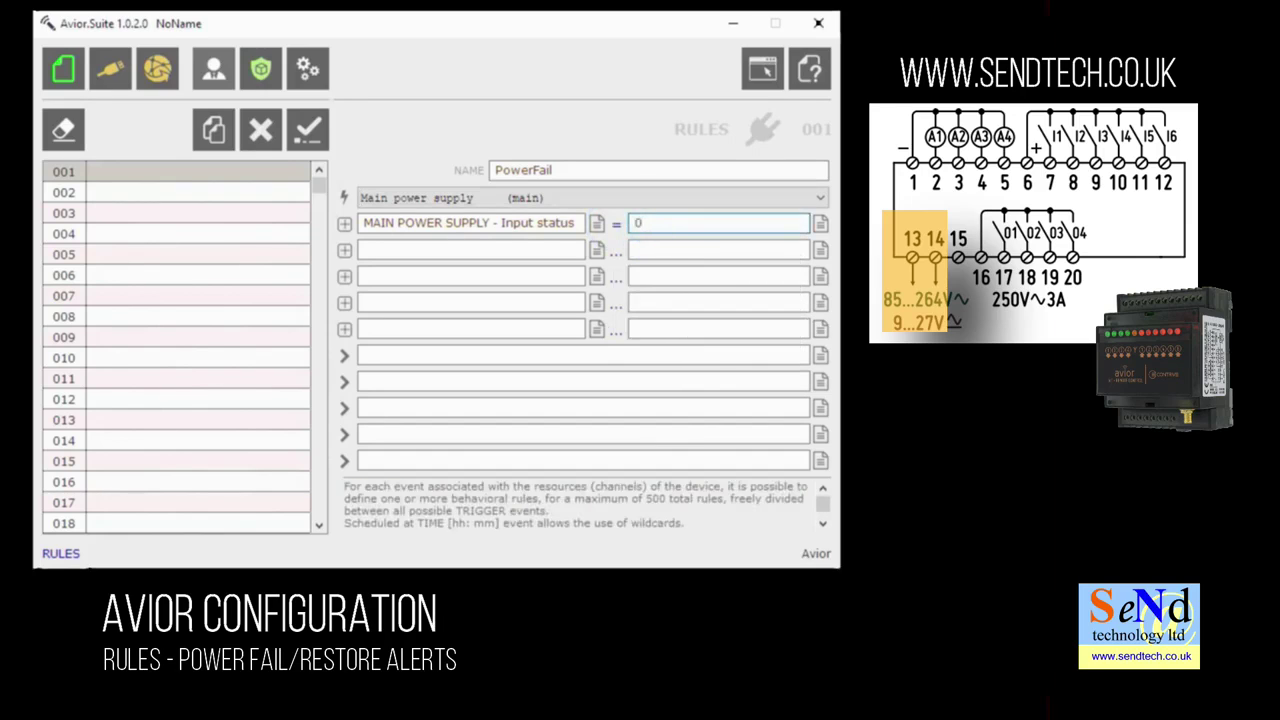
left_click(309, 134)
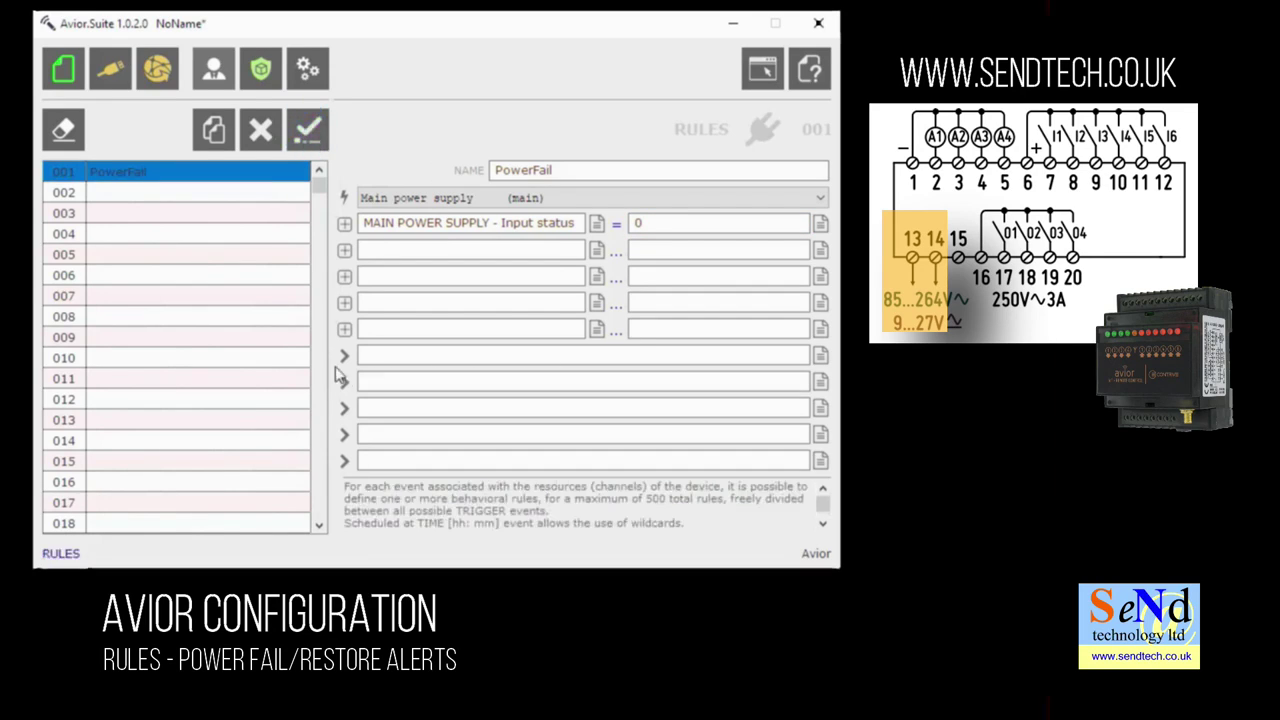
- Add an AT+SMS action texting "Power has failed" to the alert phone number
left_click(820, 355)
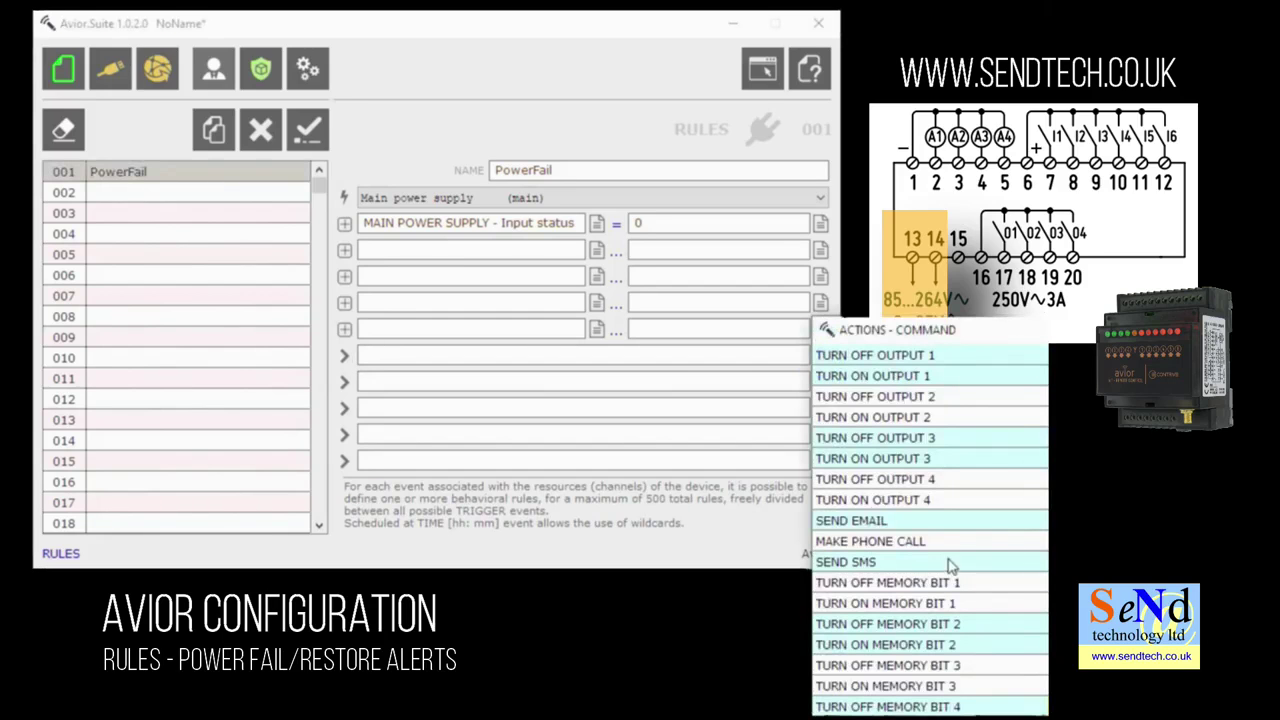
left_click(855, 562)
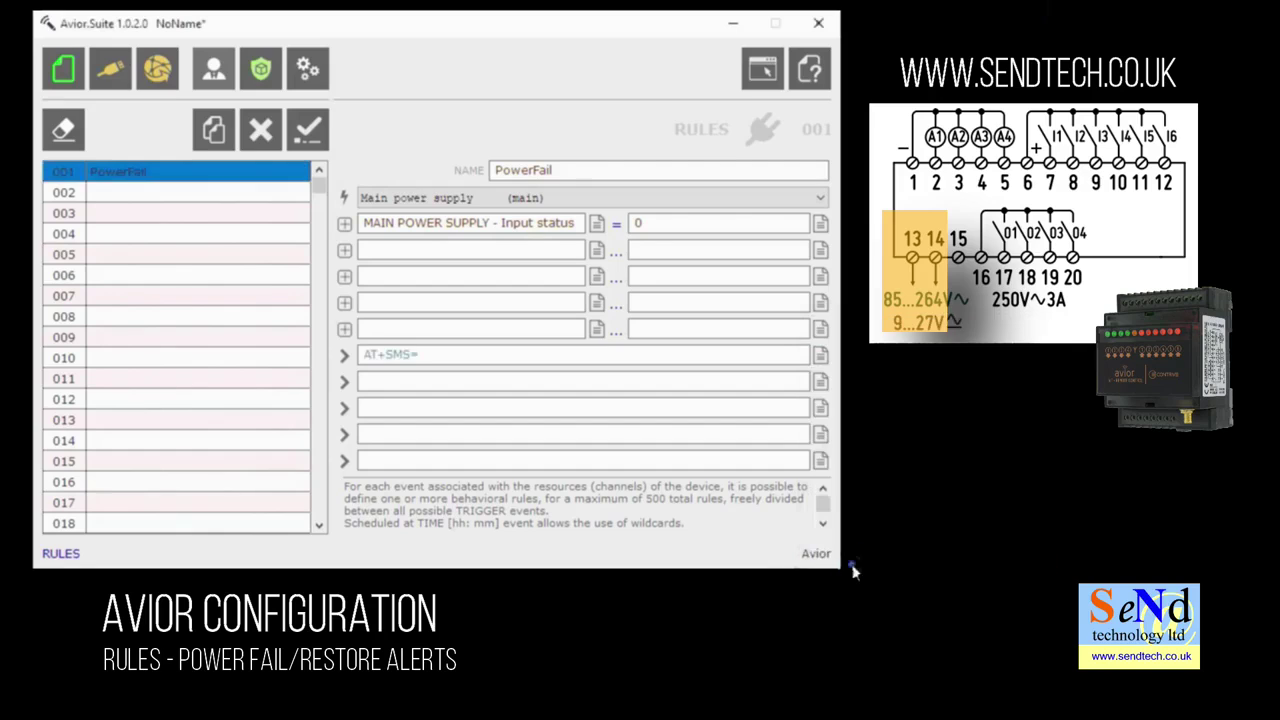
left_click(450, 355)
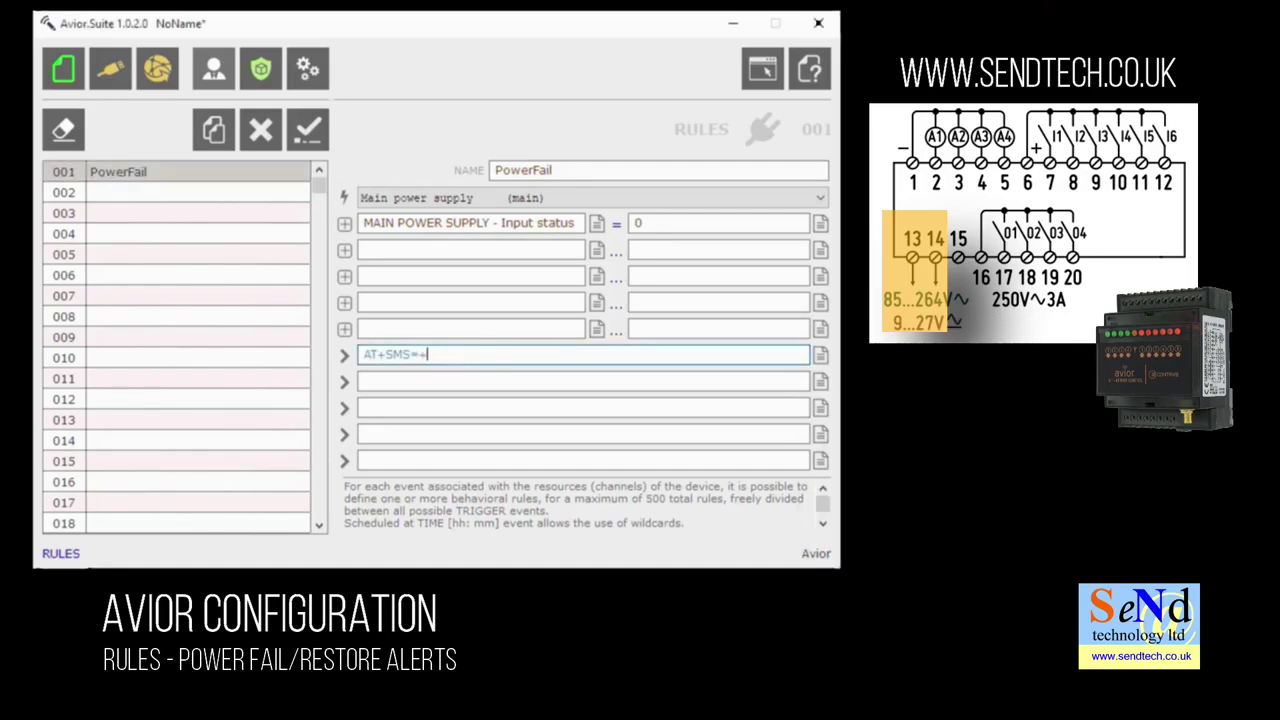
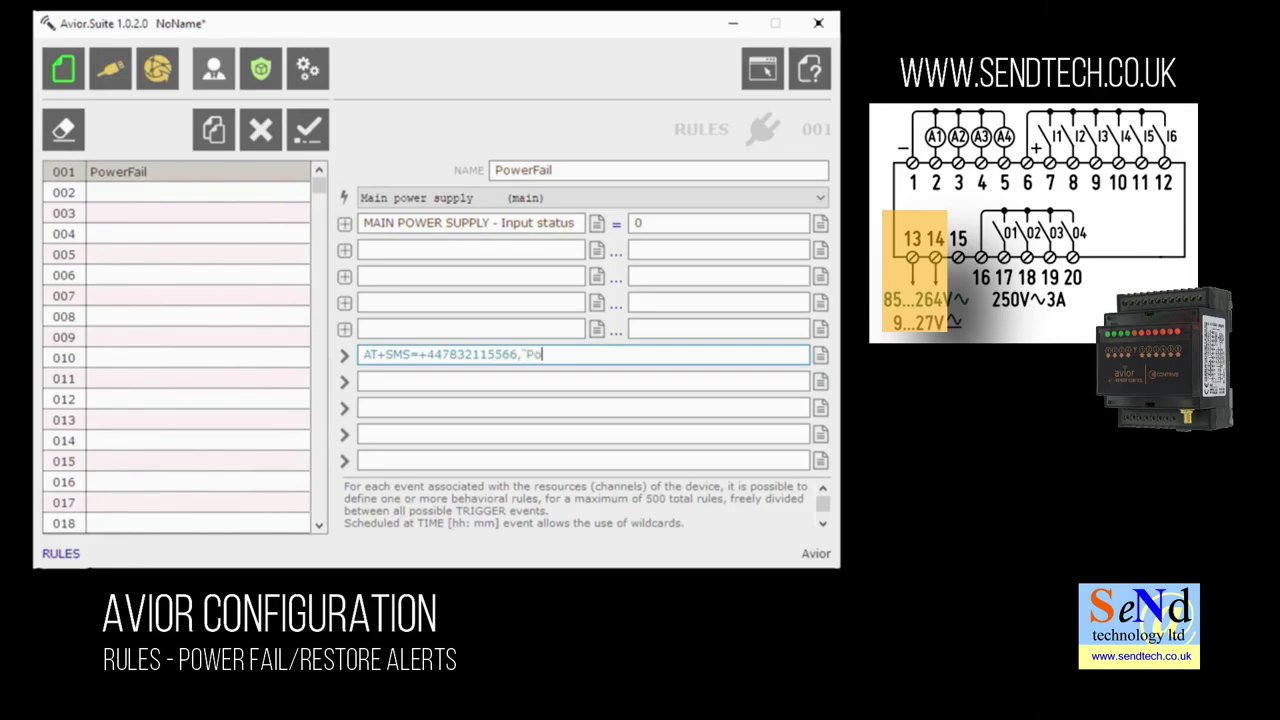
type("wer has failed\"")
key("Tab")
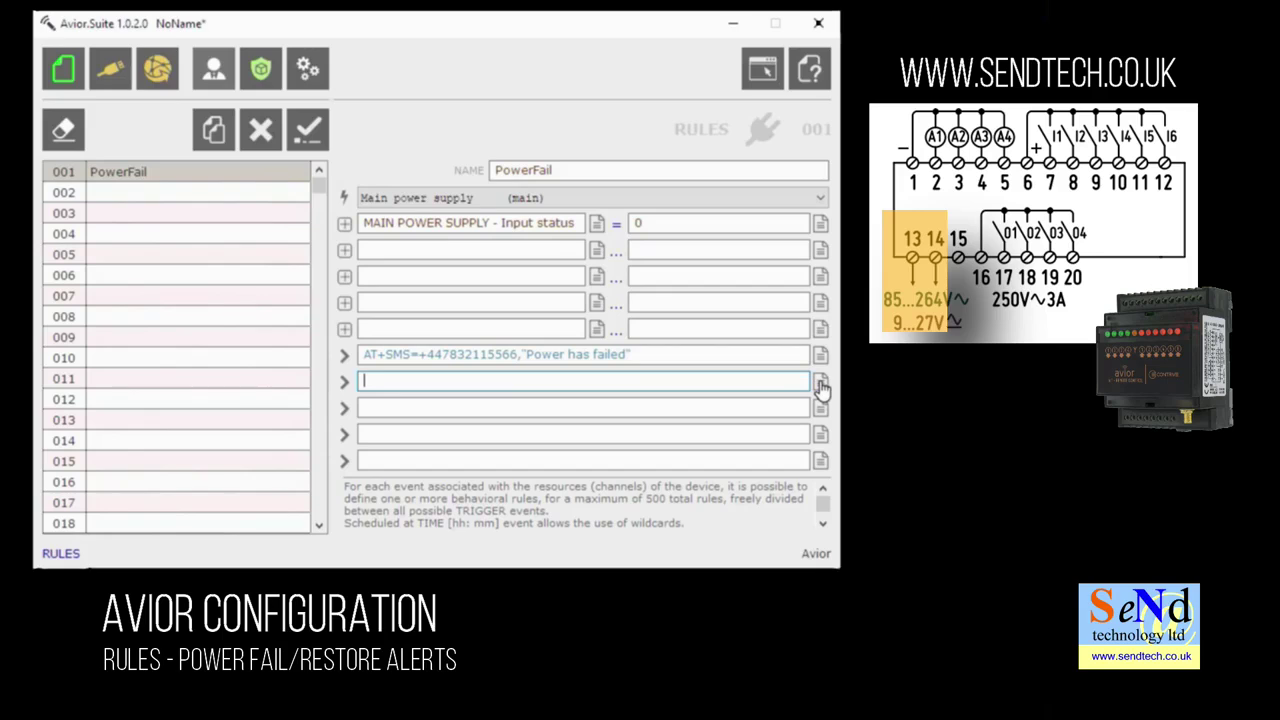
- Add an AT#EMAIL action to the service address, subject "London Site", body "Power has failed", and confirm
left_click(818, 381)
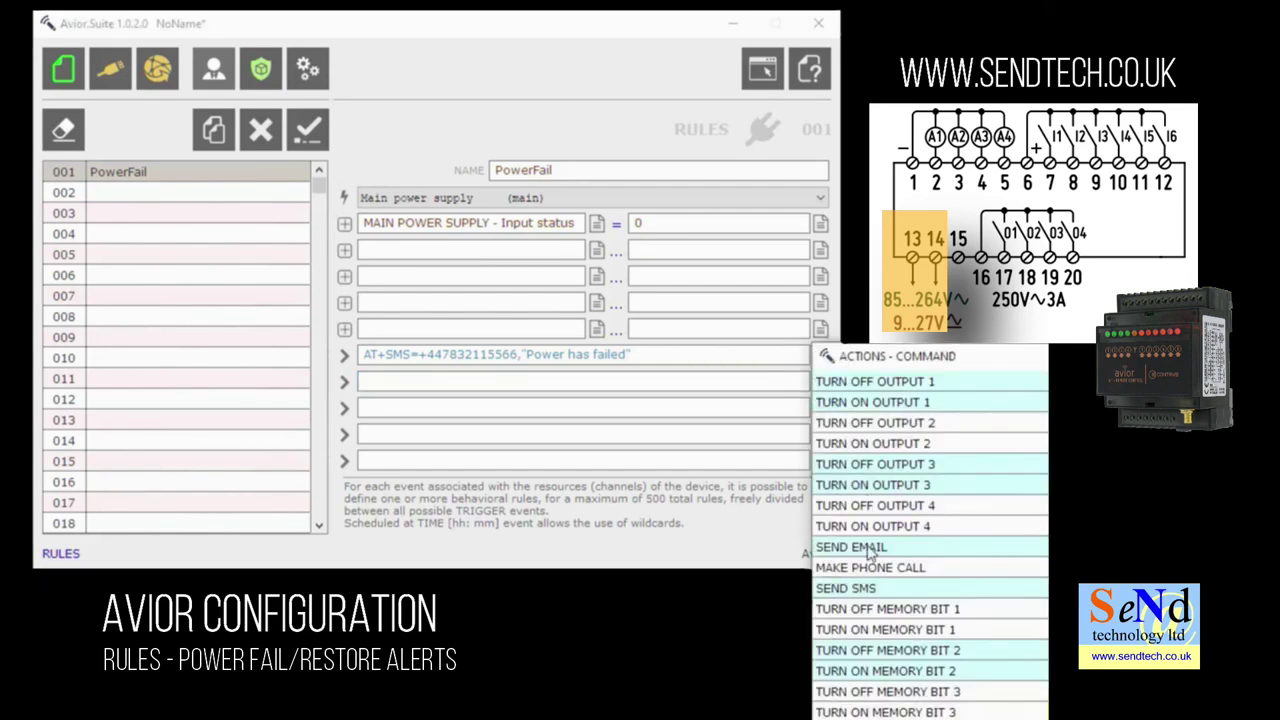
left_click(850, 547)
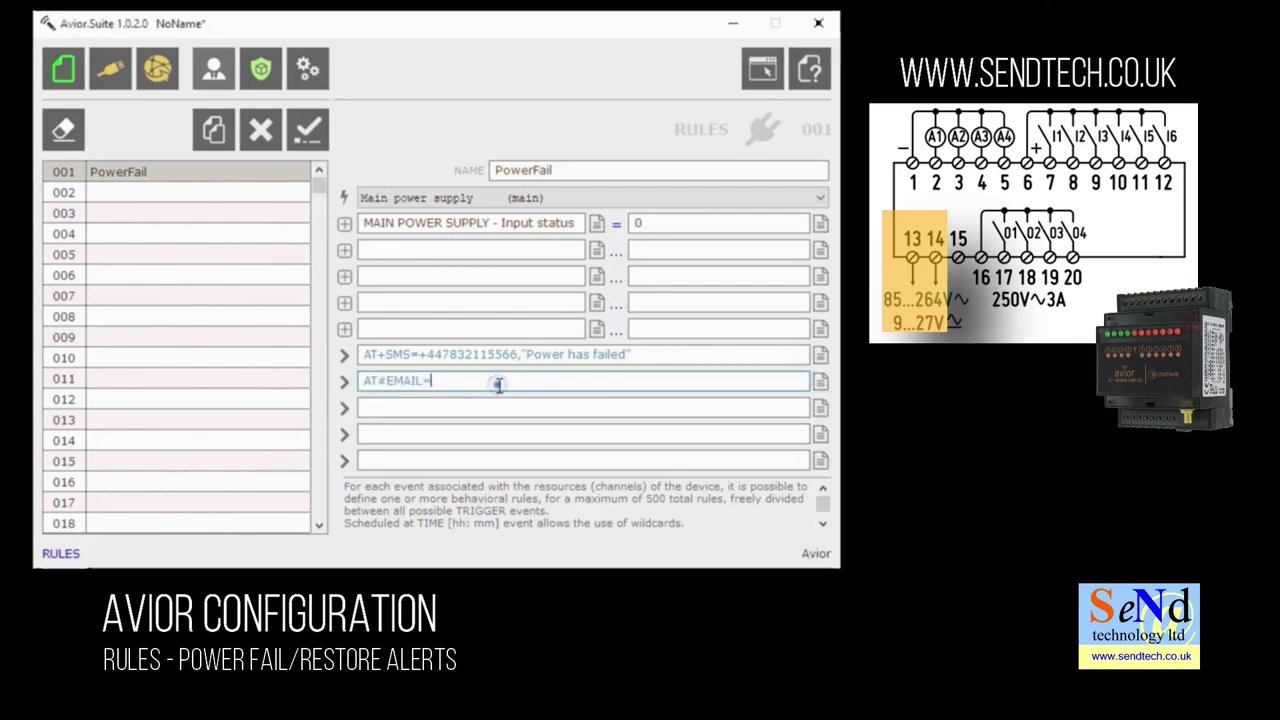
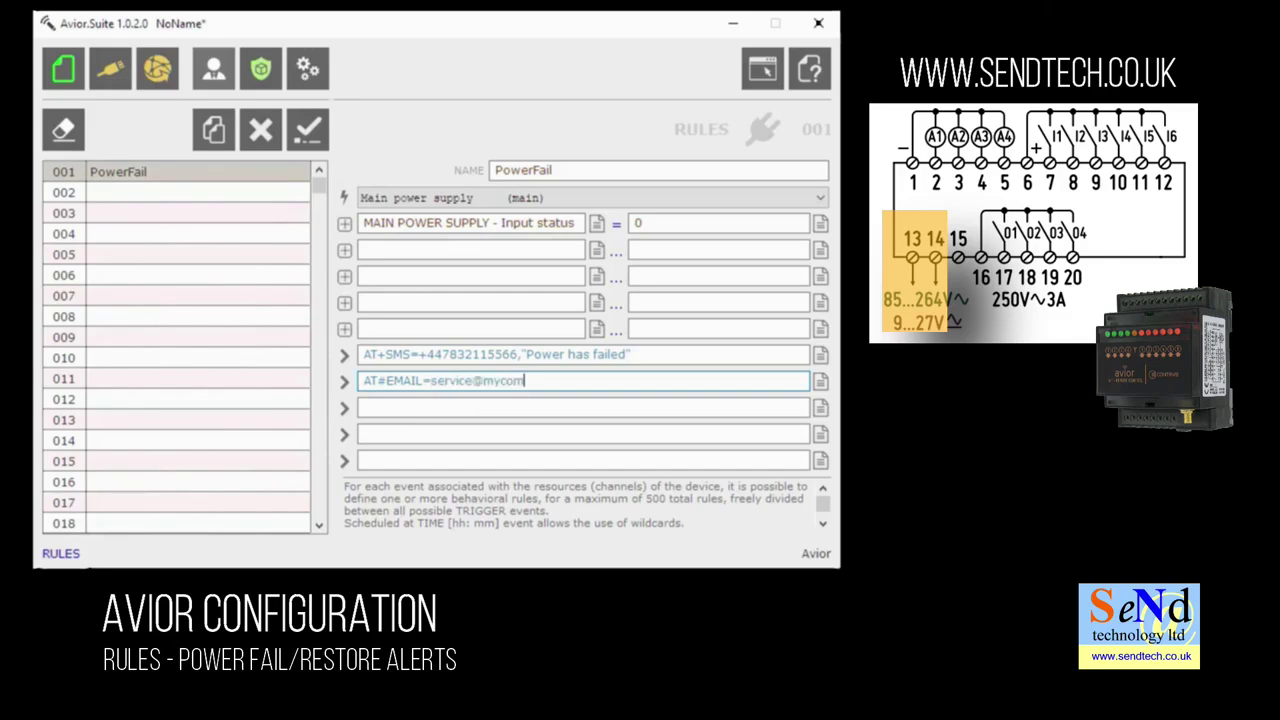
type(",\"London S")
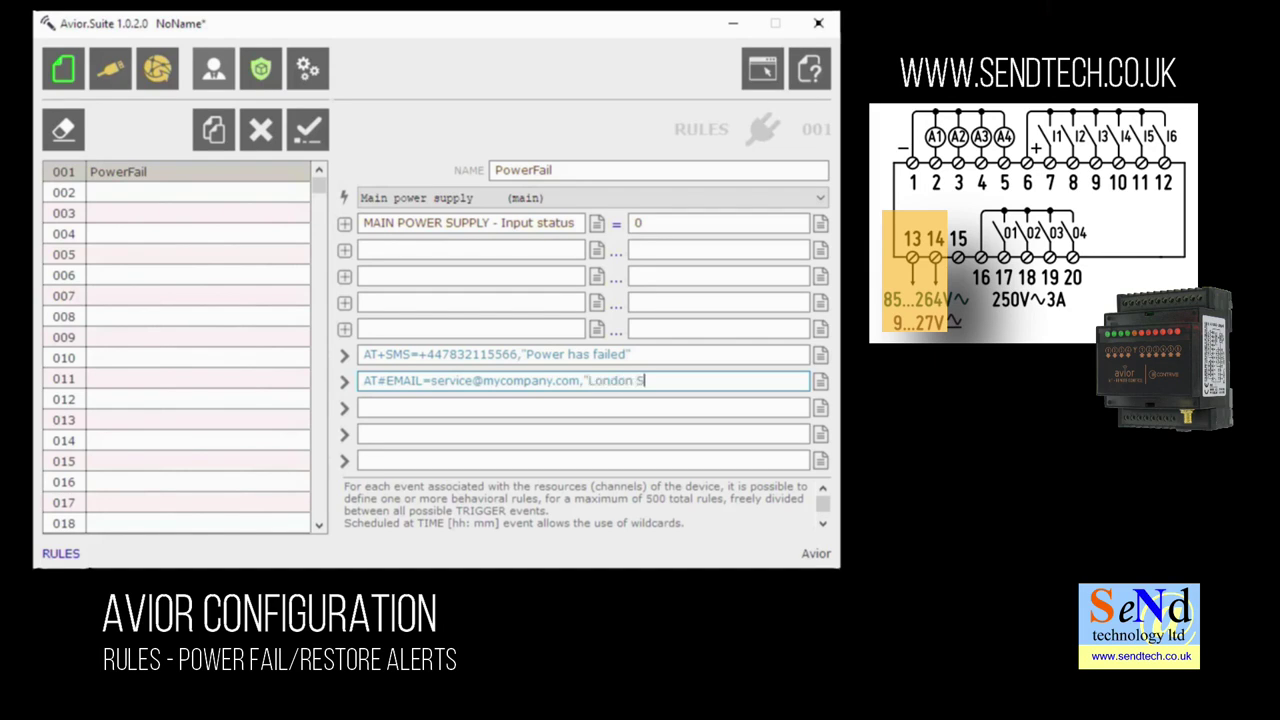
type("ite\",\"Power has failed")
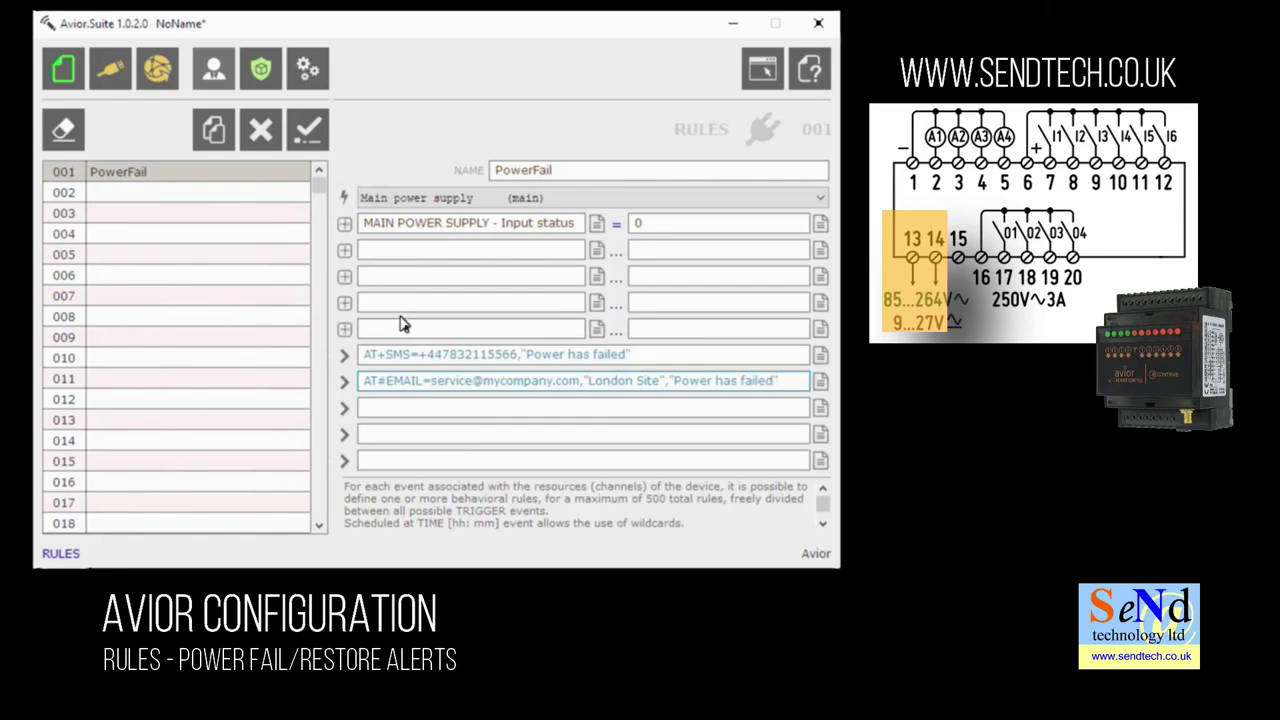
left_click(305, 132)
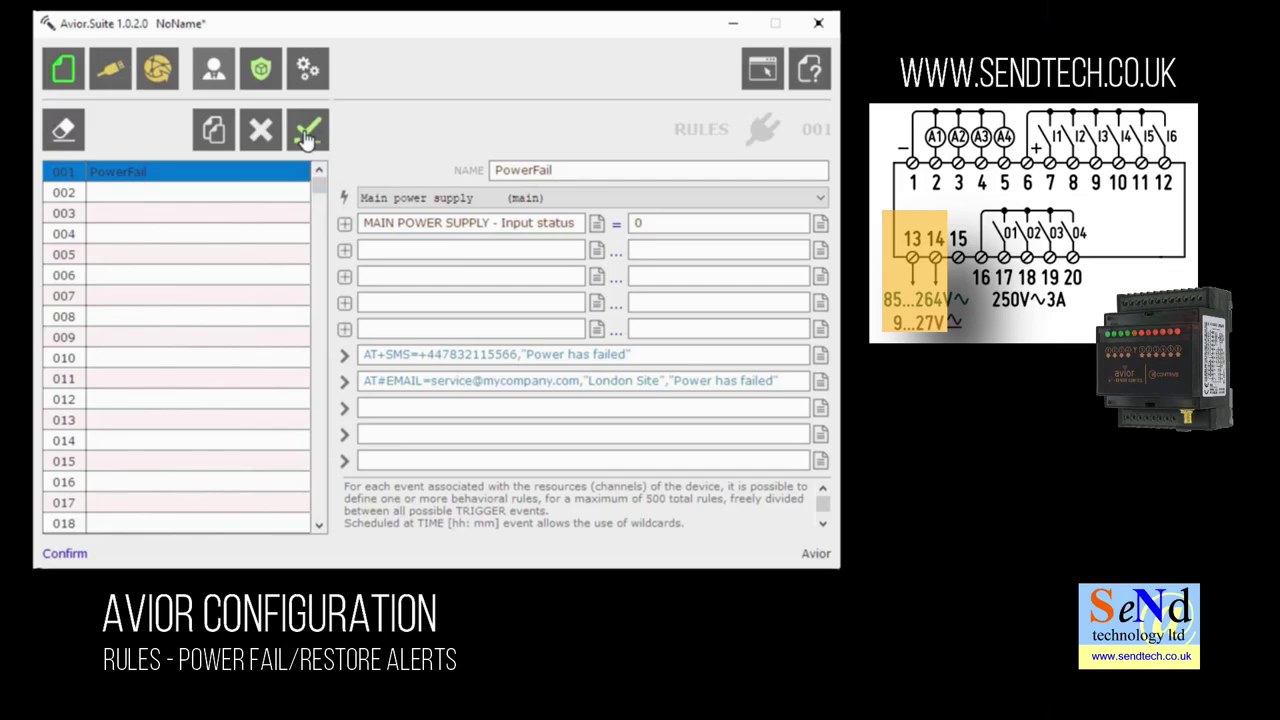
- Clone rule 001 PowerFail into slot 002, keeping the copied settings
left_click(194, 171)
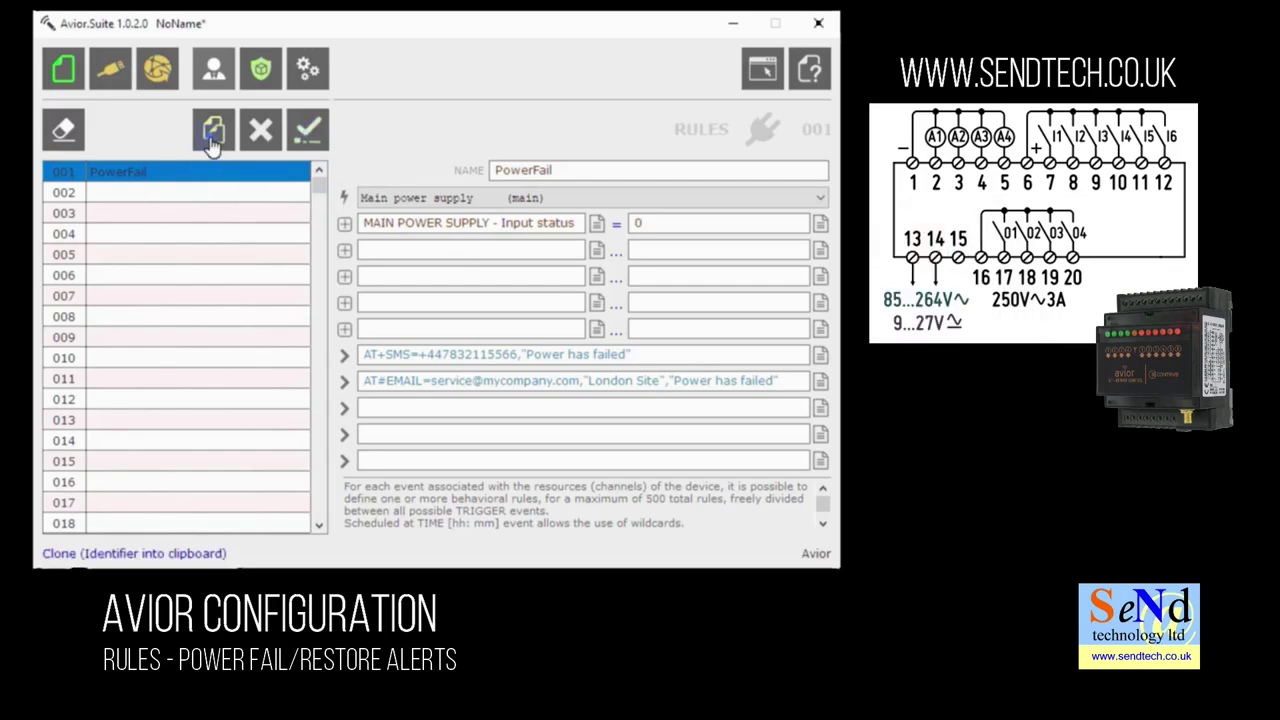
left_click(211, 140)
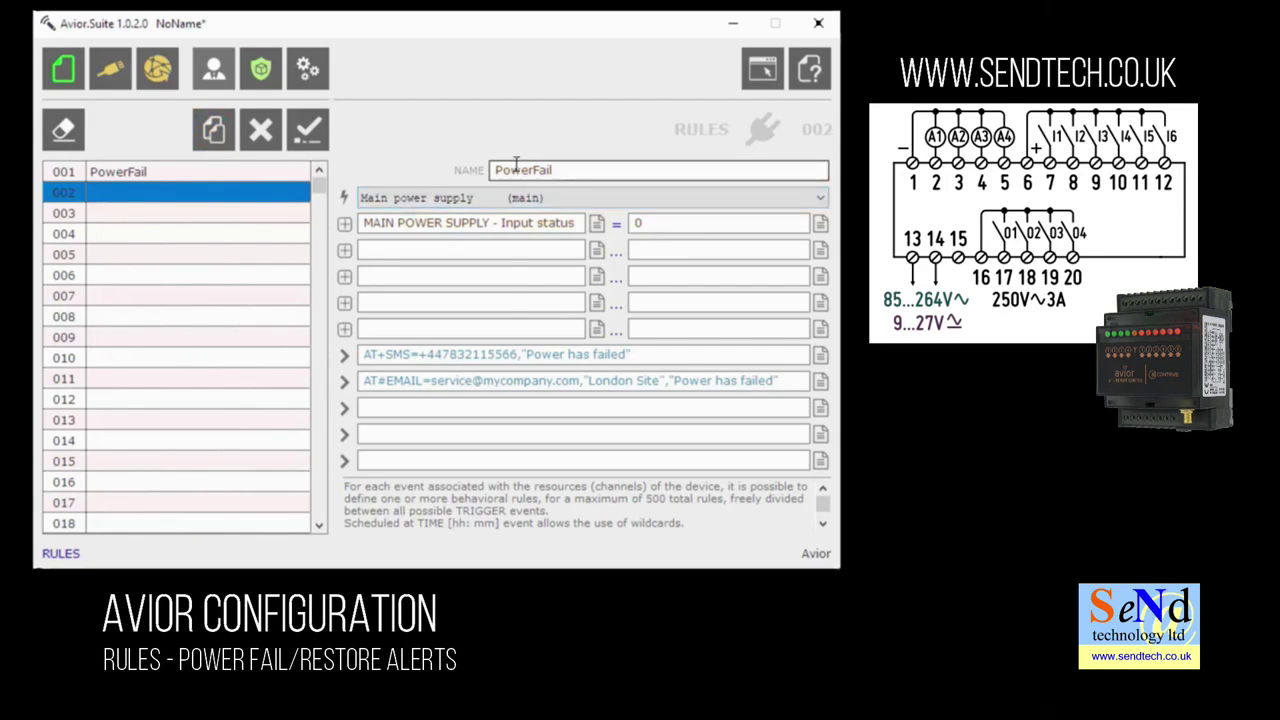
left_click(267, 204)
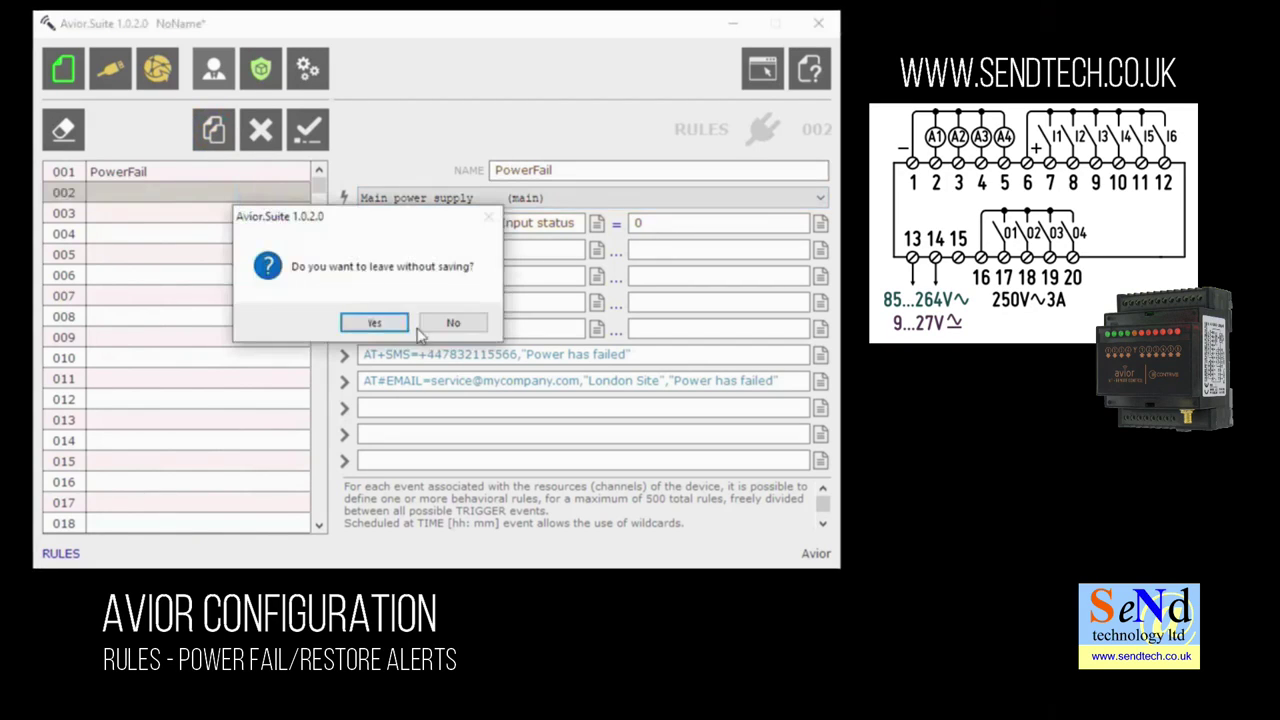
left_click(450, 331)
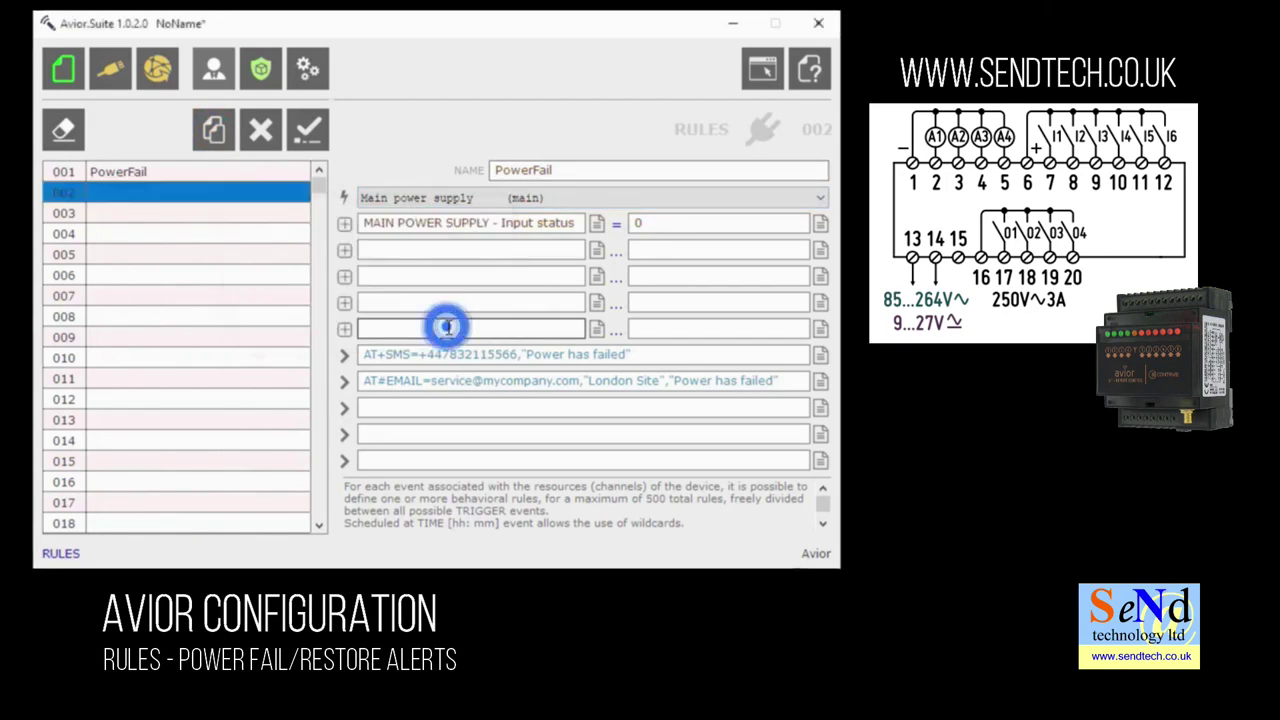
- Rename rule 002 to PowerOK and change the input status condition to 1
left_click(565, 173)
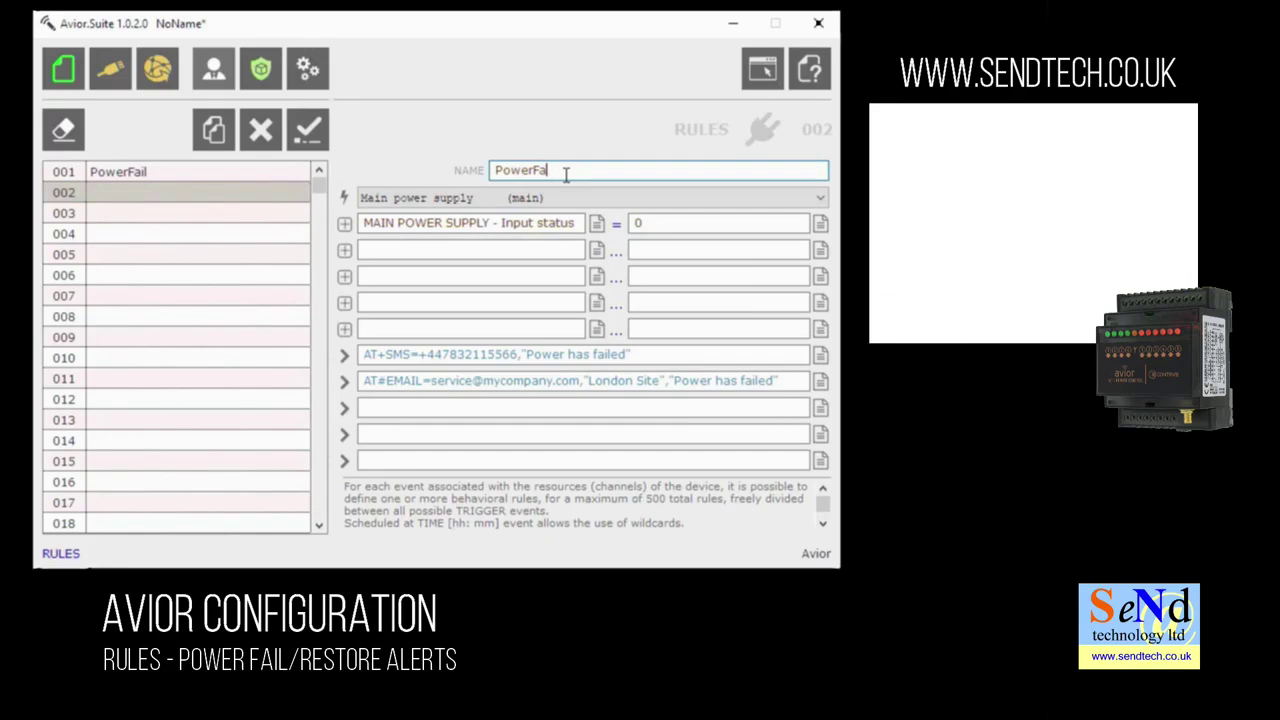
key("BackSpace")
key("BackSpace")
type("OK")
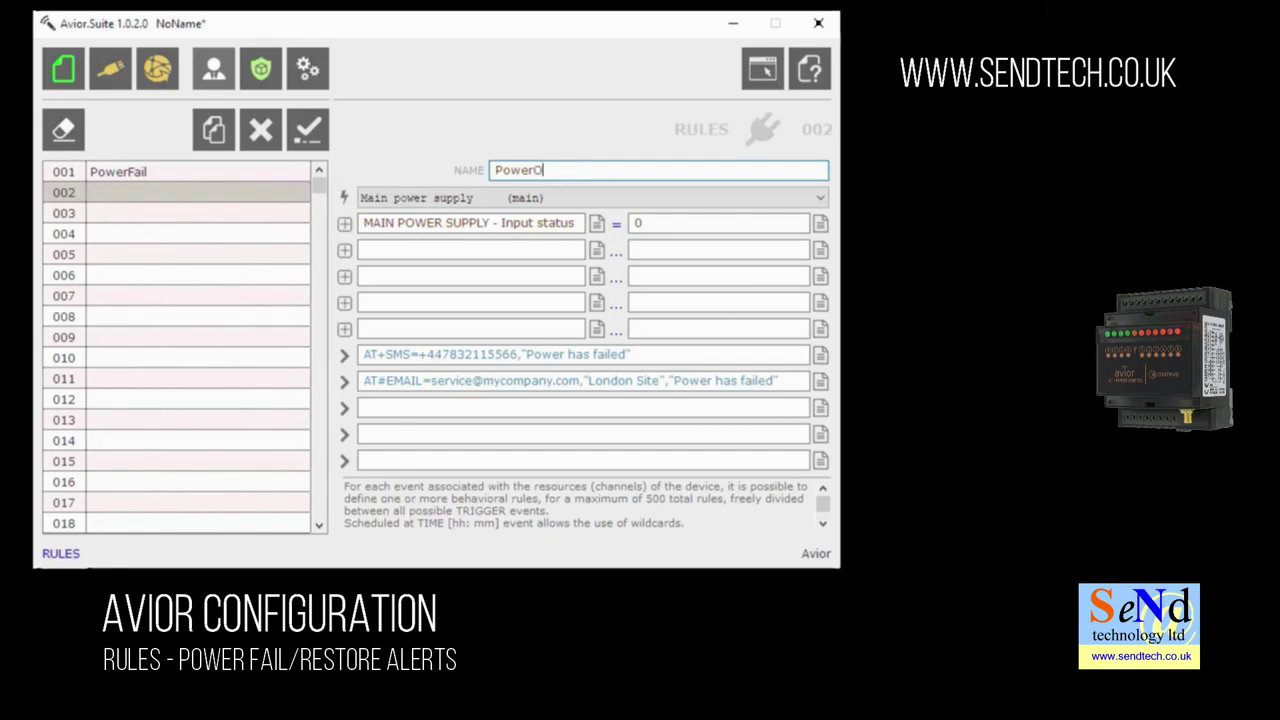
left_click(634, 223)
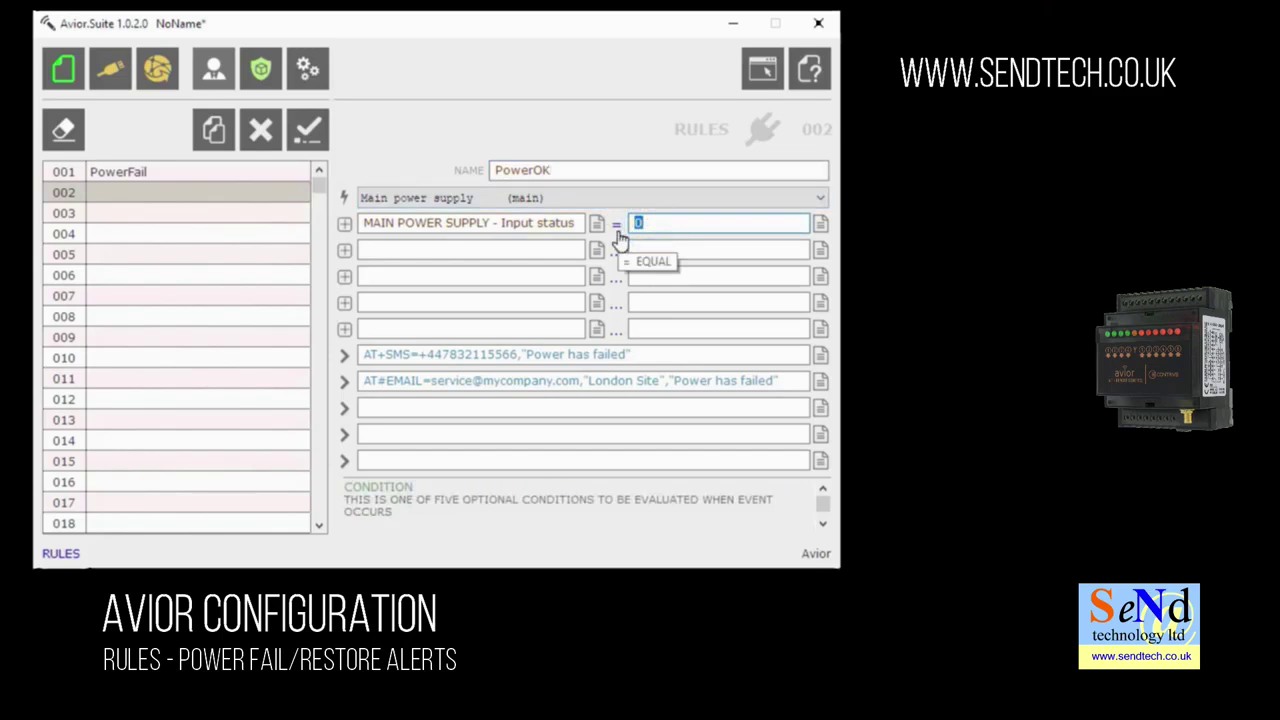
type("1")
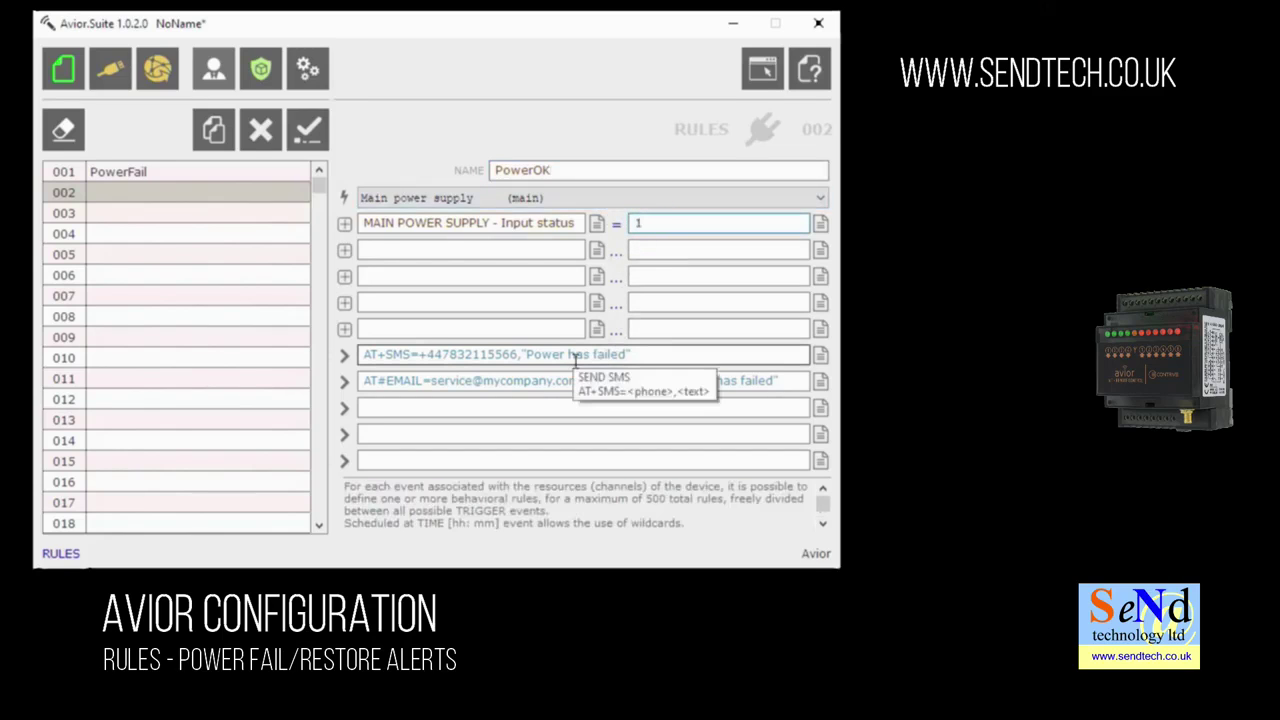
- Change the SMS text to "Power is back ON" and email body to "Power OK", then confirm
left_click_drag(568, 355, 634, 352)
type("is ")
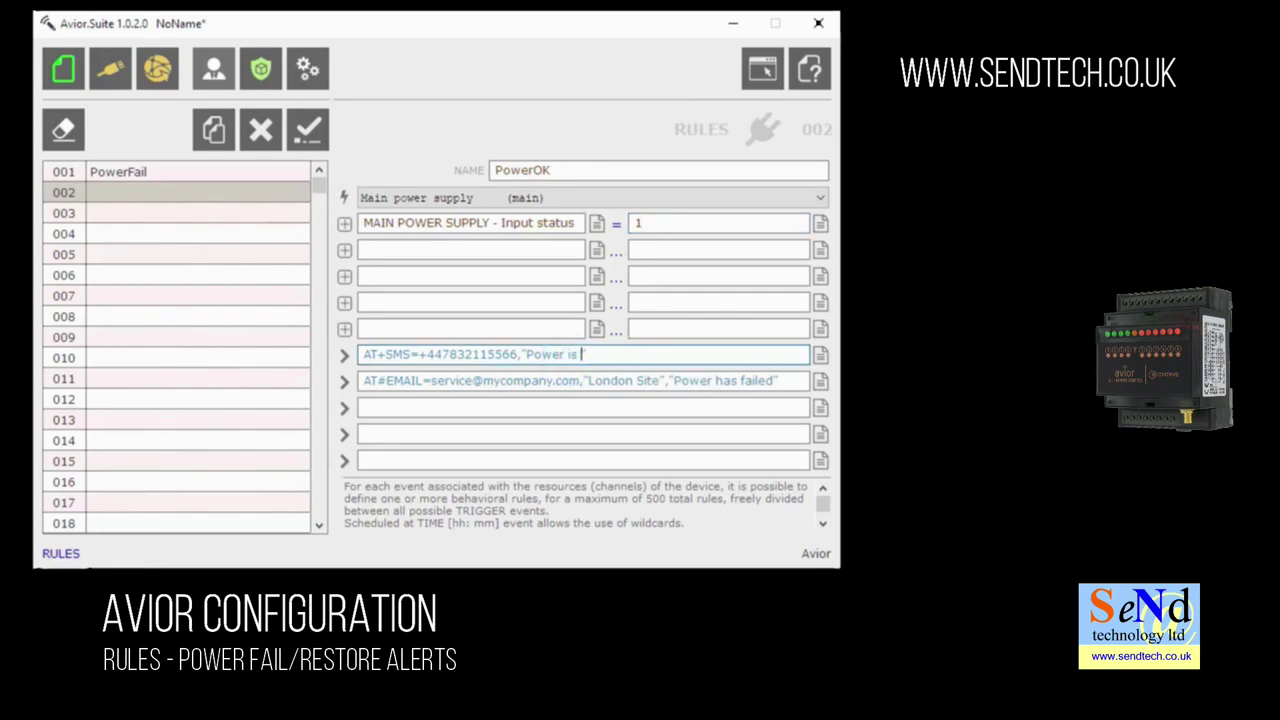
type("back ON")
left_click(716, 382)
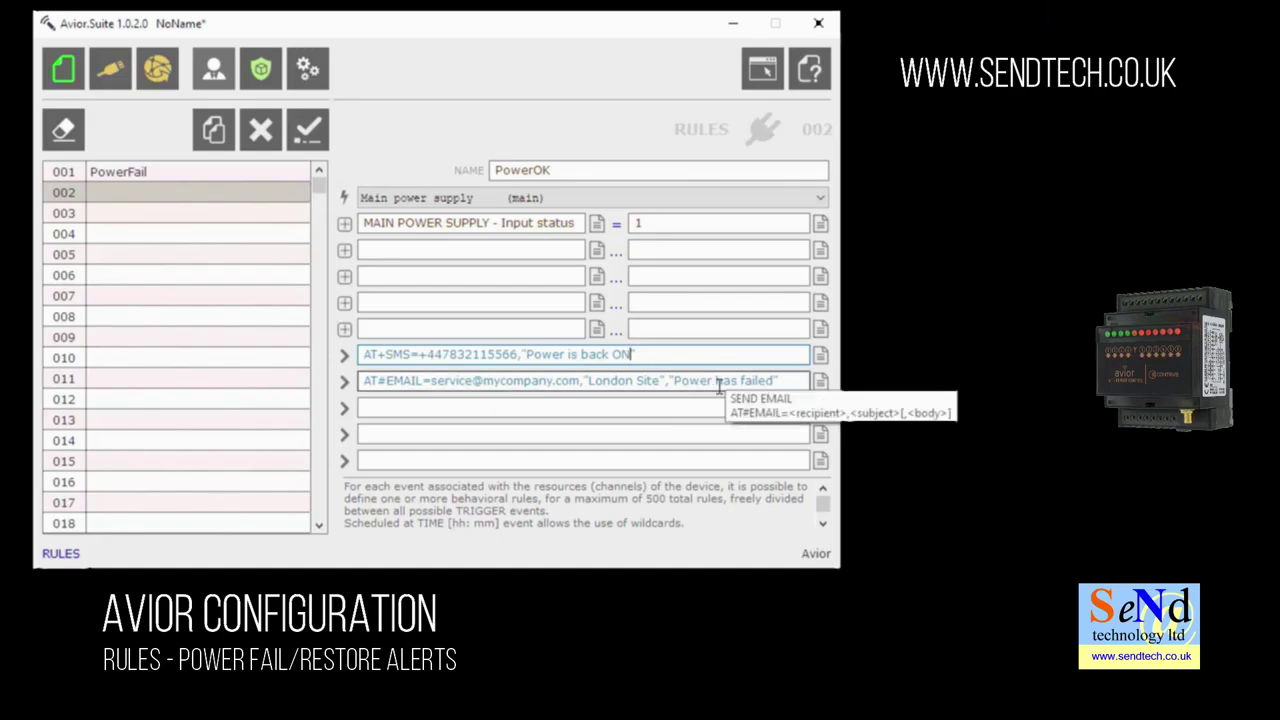
left_click_drag(716, 382, 778, 386)
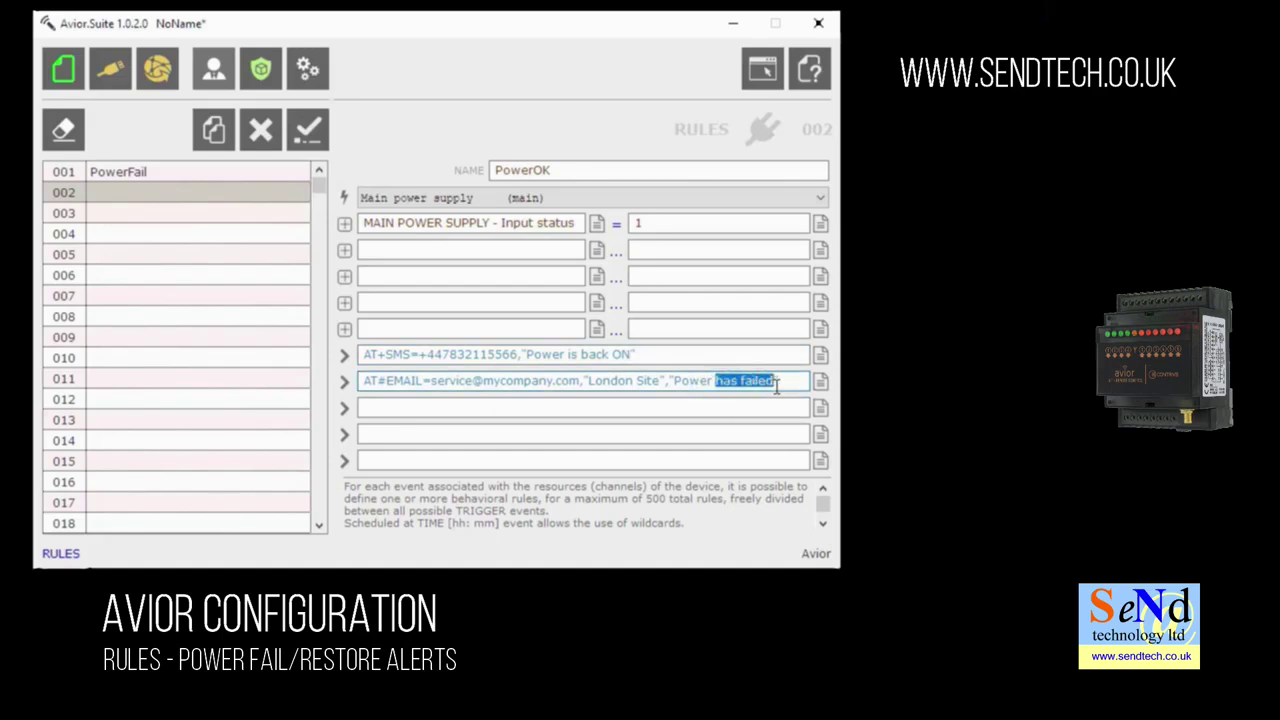
type("OK")
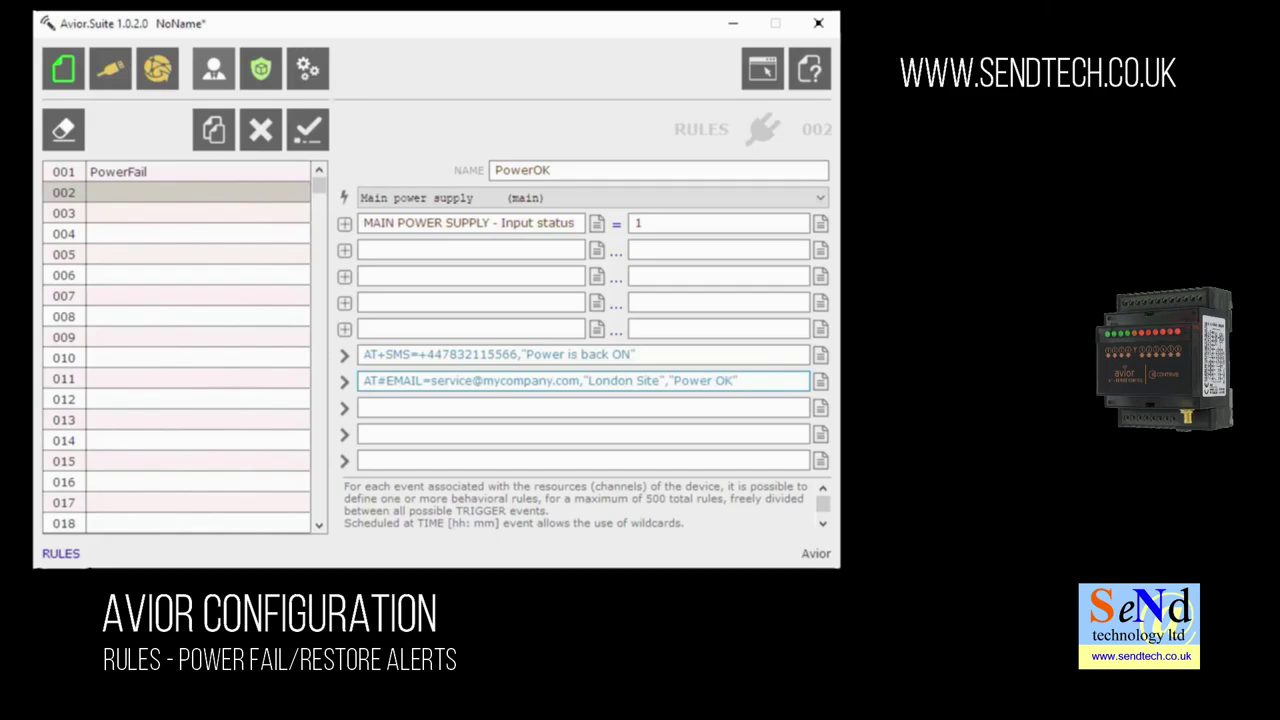
left_click(310, 128)
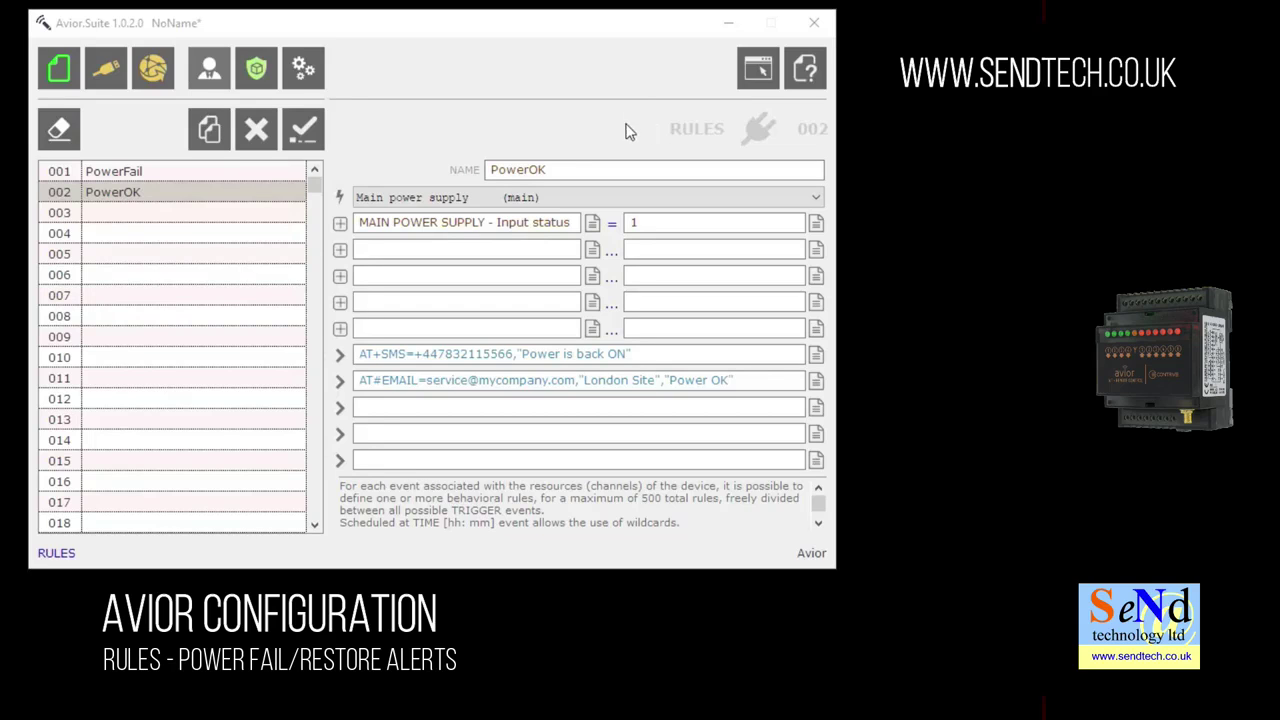
- Change 006 MAIN POWER SUPPLY's activation time from 3 to 300 seconds and confirm
left_click(300, 74)
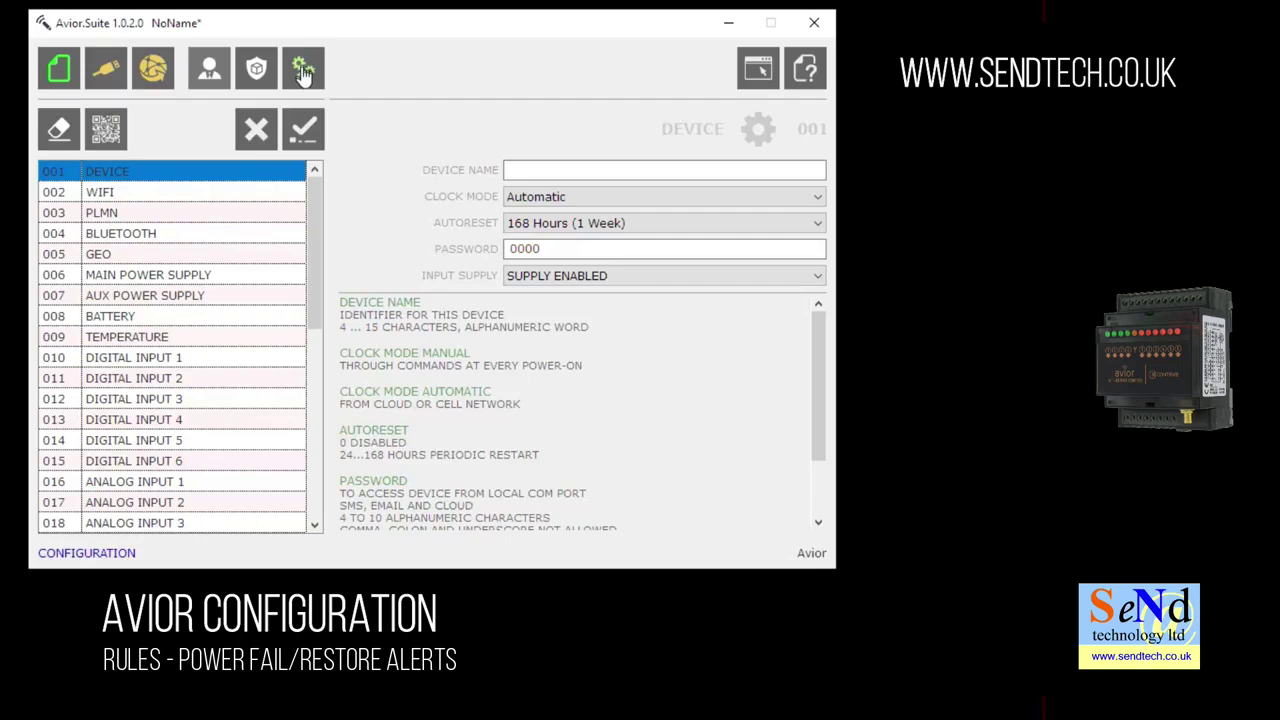
left_click(195, 278)
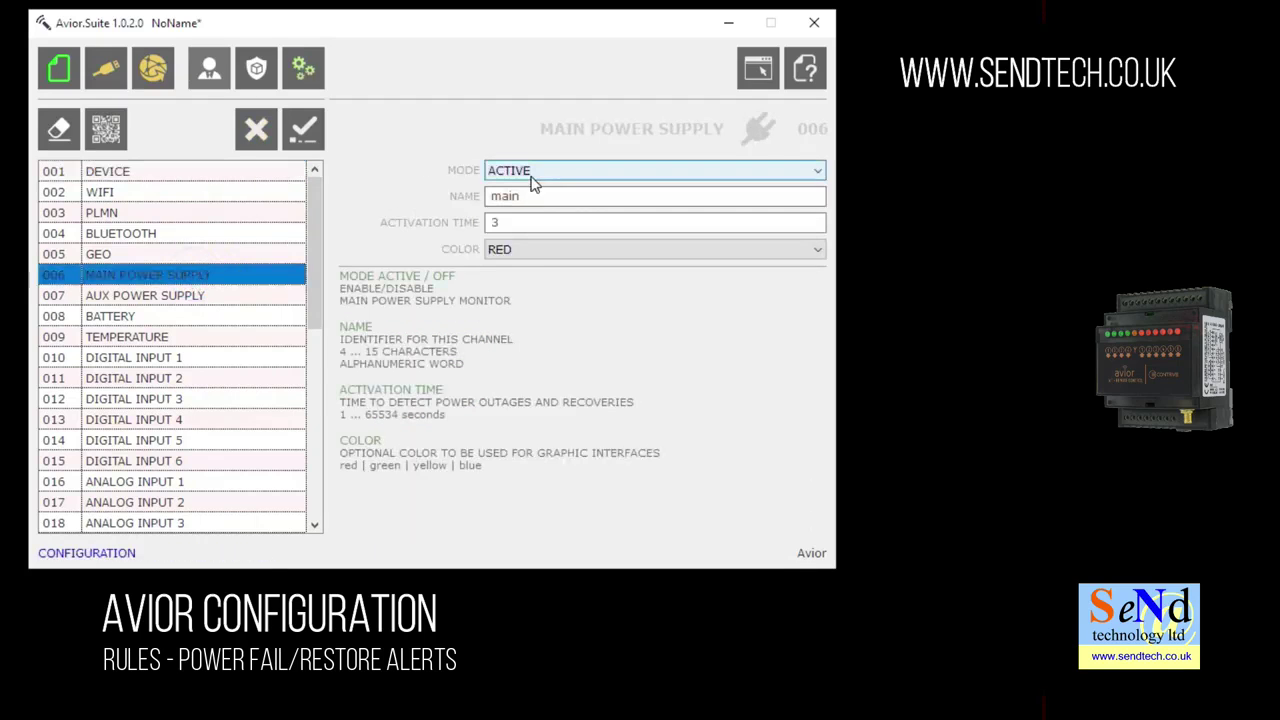
double_click(508, 222)
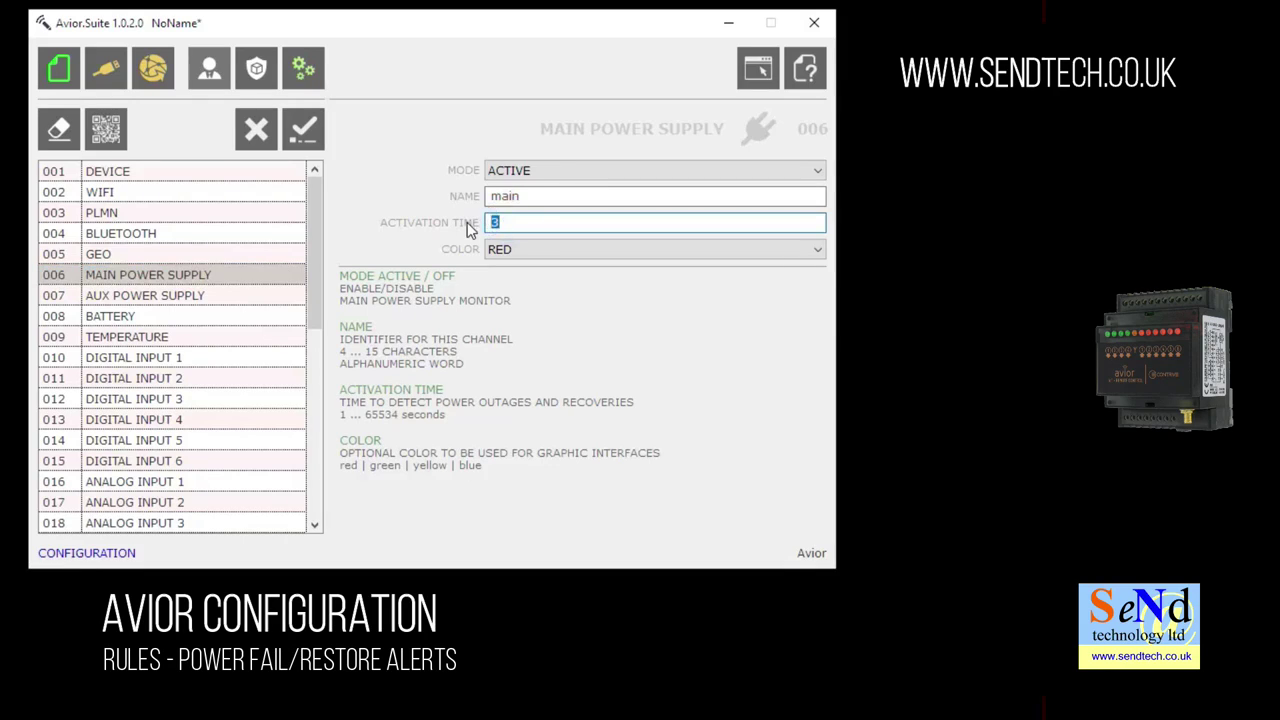
type("300")
left_click(305, 138)
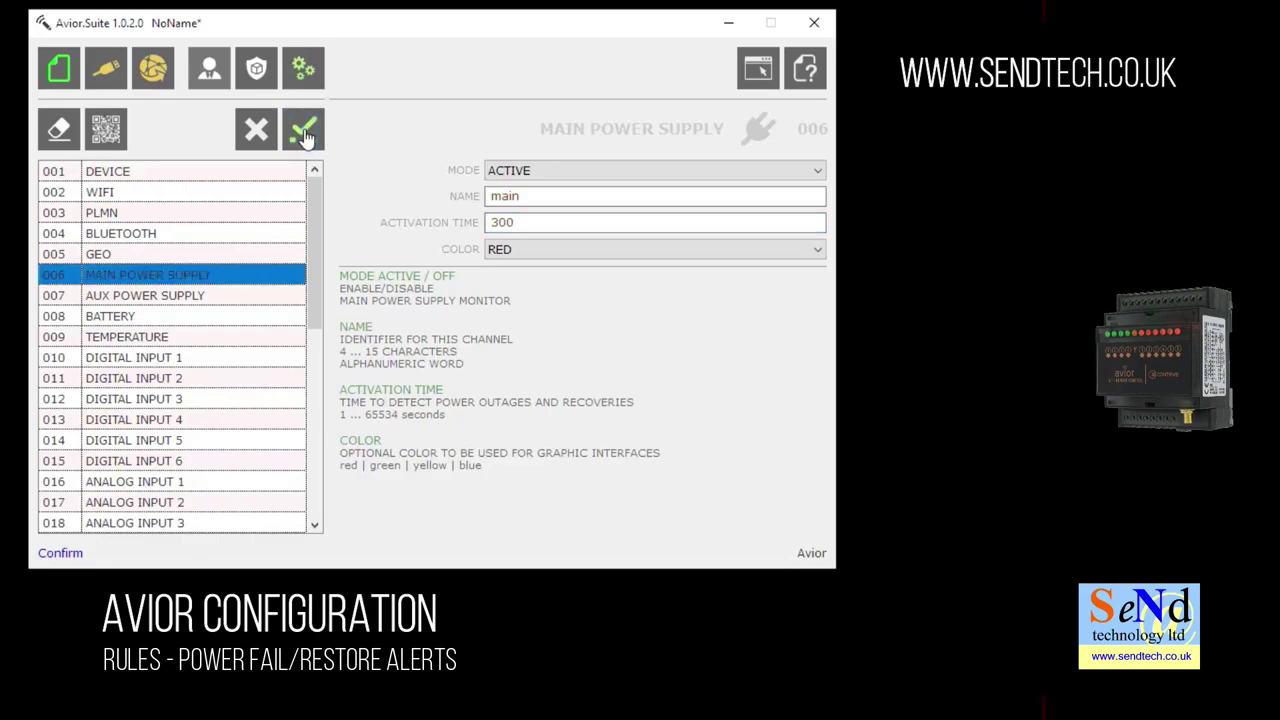